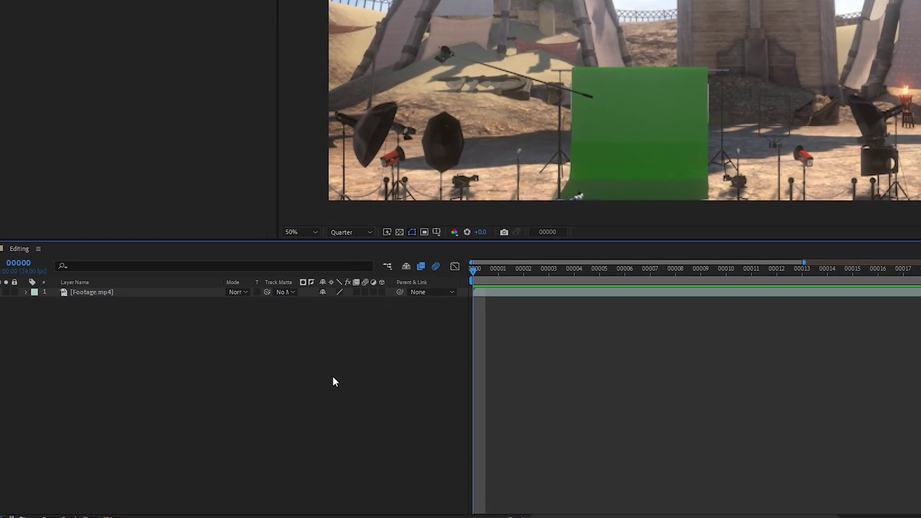
# - Create a new adjustment layer above the footage in the Editing composition
pyautogui.rightClick(149, 392)
pyautogui.moveTo(164, 399)
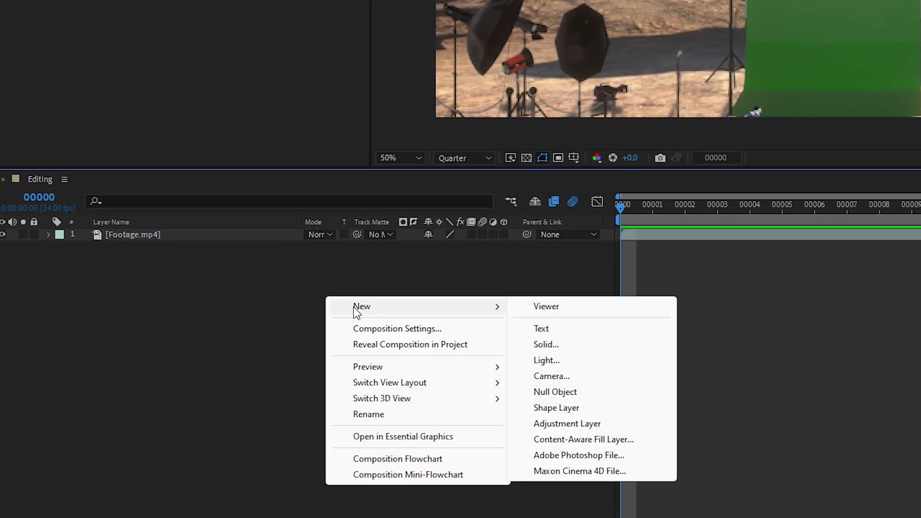
pyautogui.click(564, 423)
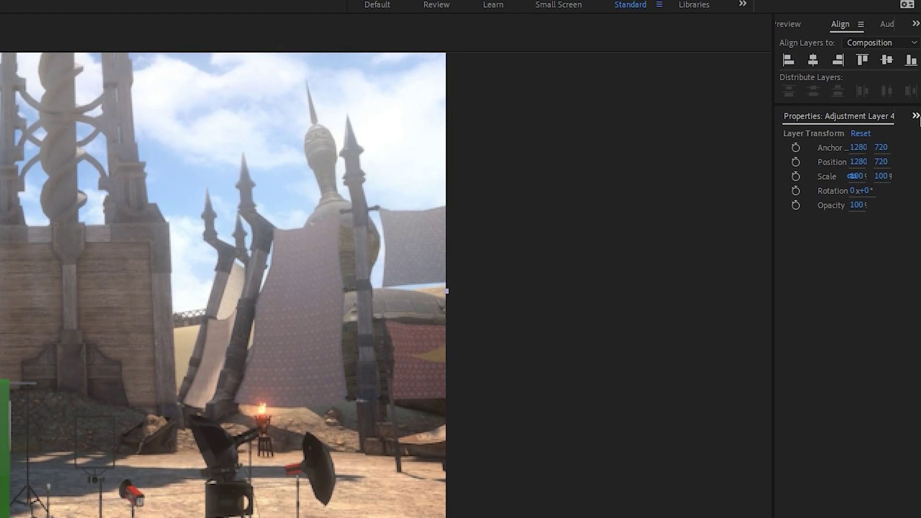
# - Find the Tint effect in the effects library and apply it to the adjustment layer
pyautogui.click(915, 116)
pyautogui.click(891, 133)
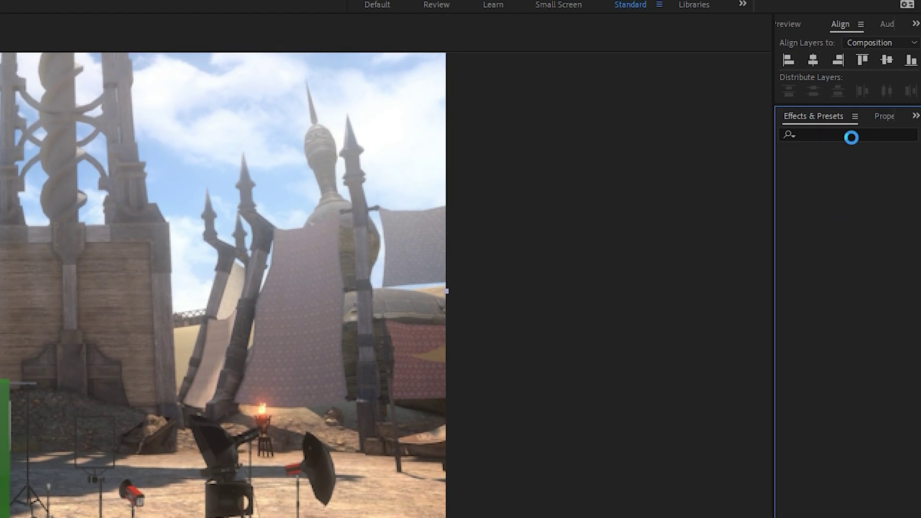
pyautogui.click(838, 135)
pyautogui.write('tint')
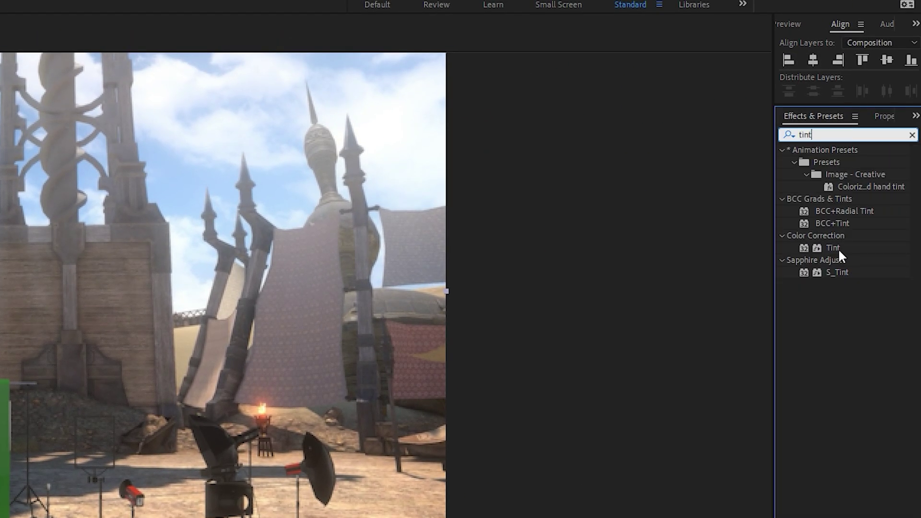
pyautogui.doubleClick(838, 250)
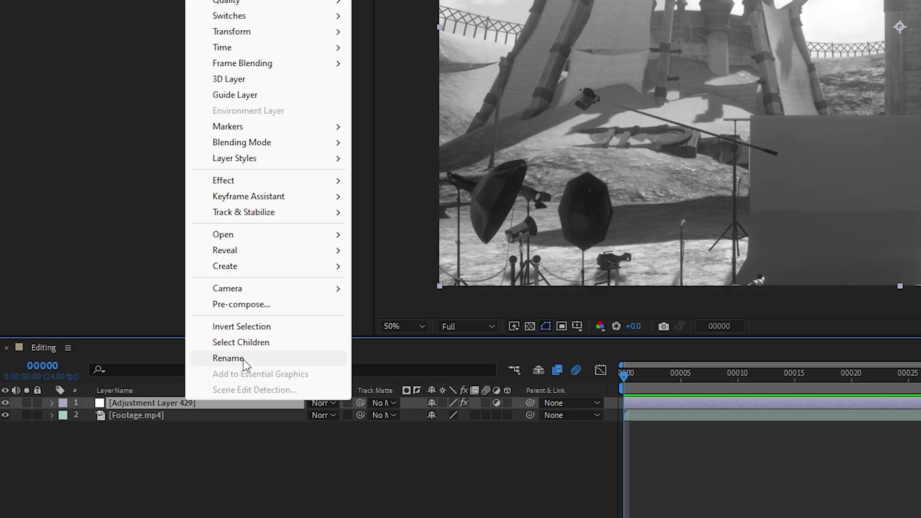
# - Rename the adjustment layer as IMPACT FRAME and trim it to four frames starting at frame 11
pyautogui.click(243, 359)
pyautogui.write('IMPACT LINE')
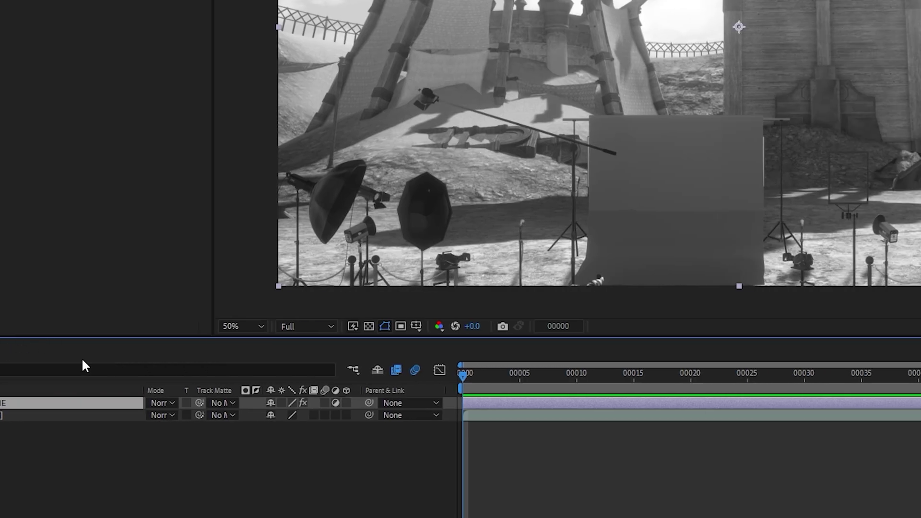
pyautogui.press('space')
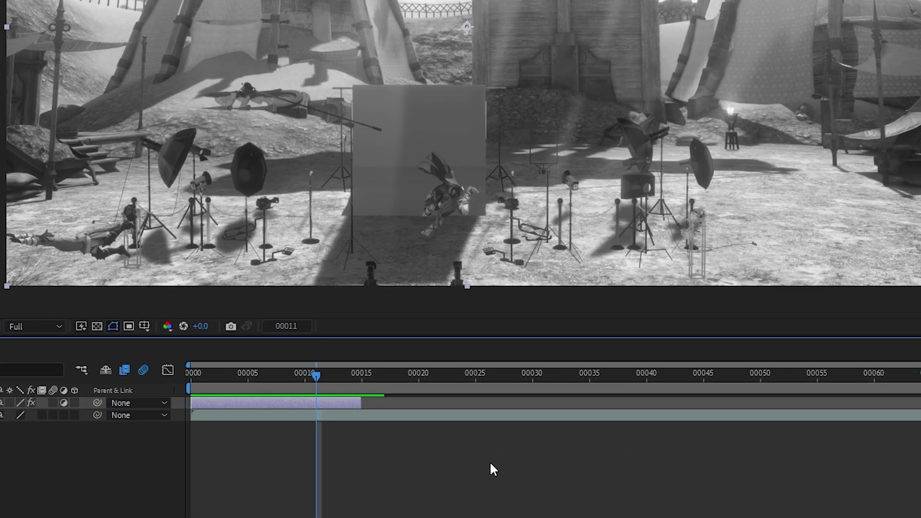
pyautogui.hotkey('alt', '[')
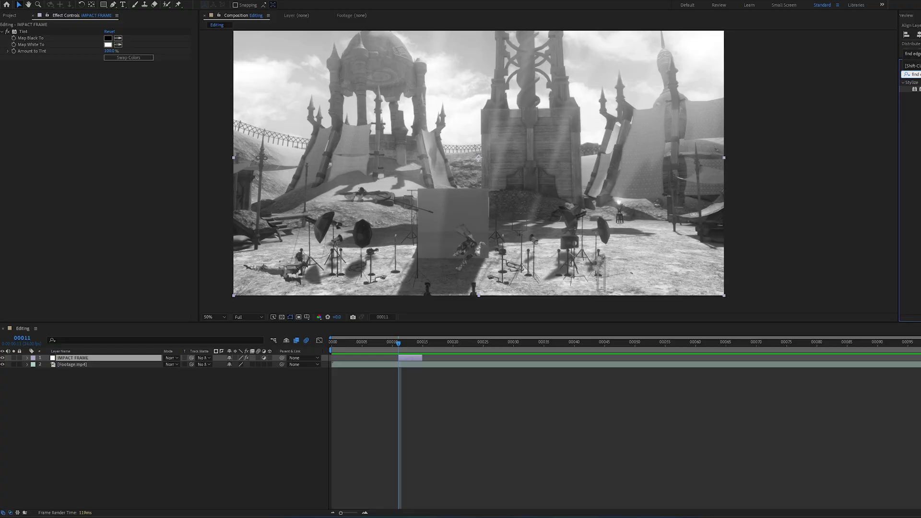
# - Apply the Find Edges and Radial Blur effects to the IMPACT FRAME layer
pyautogui.doubleClick(916, 89)
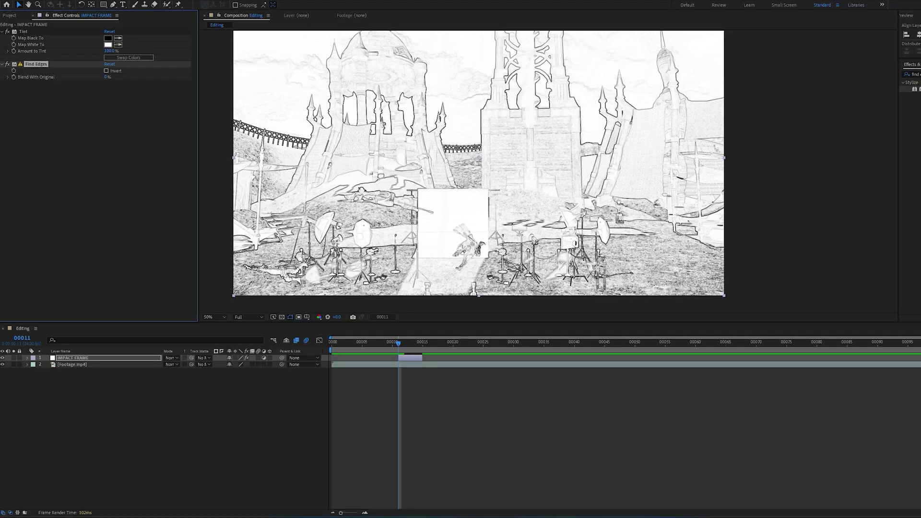
pyautogui.write('radial blur')
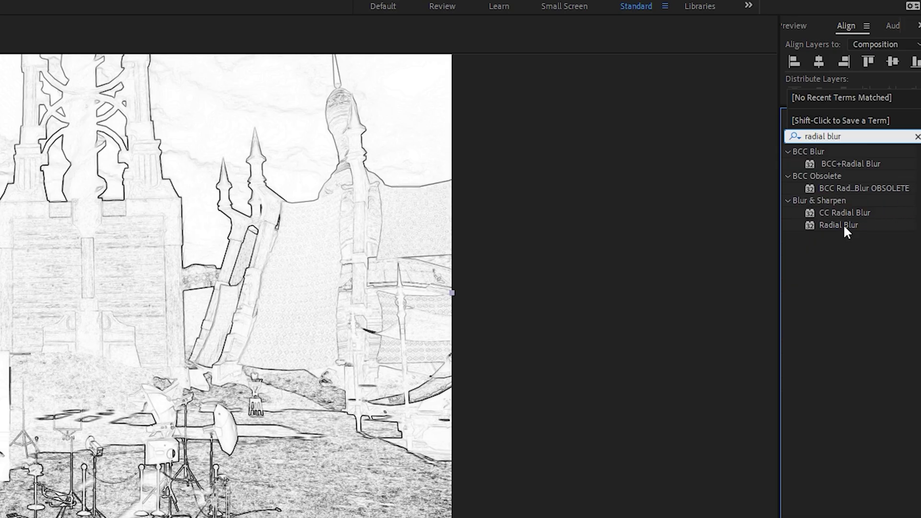
pyautogui.doubleClick(842, 224)
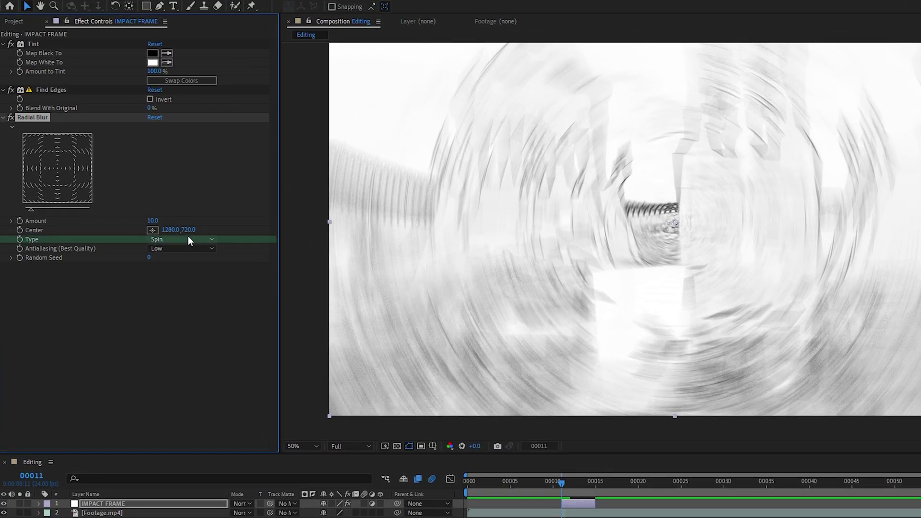
# - Set the Radial Blur type to Zoom and place its center by the character at 1162, 1302
pyautogui.click(133, 170)
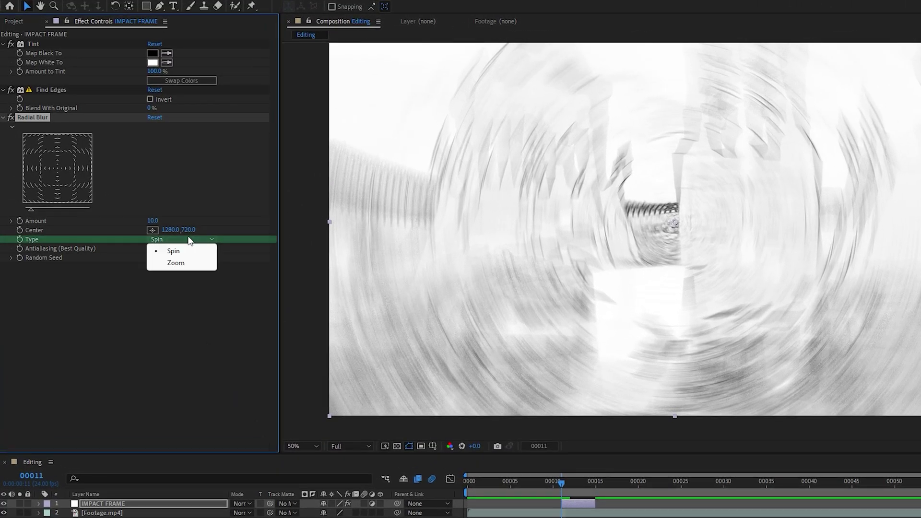
pyautogui.click(184, 262)
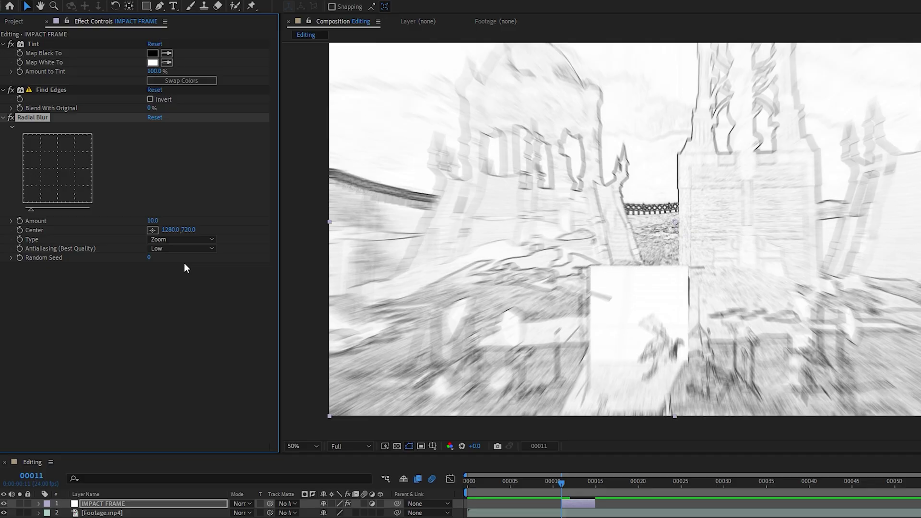
pyautogui.click(50, 230)
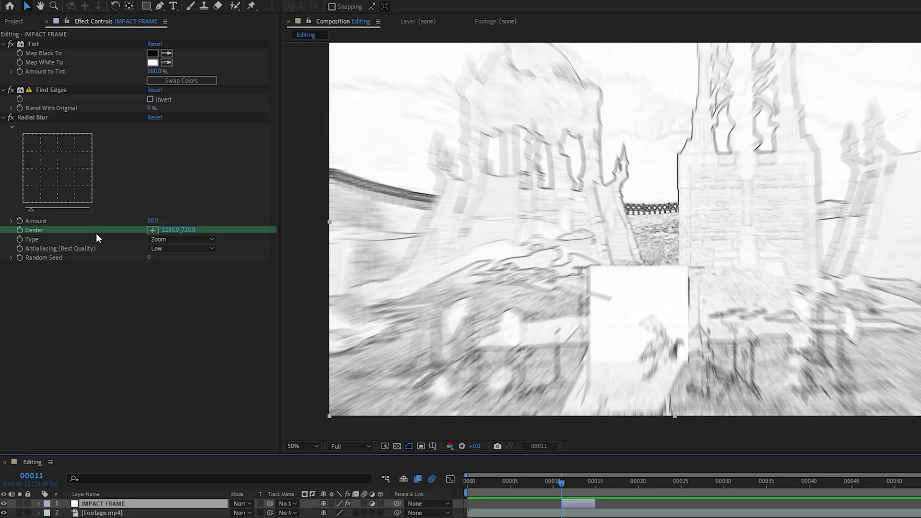
pyautogui.click(152, 230)
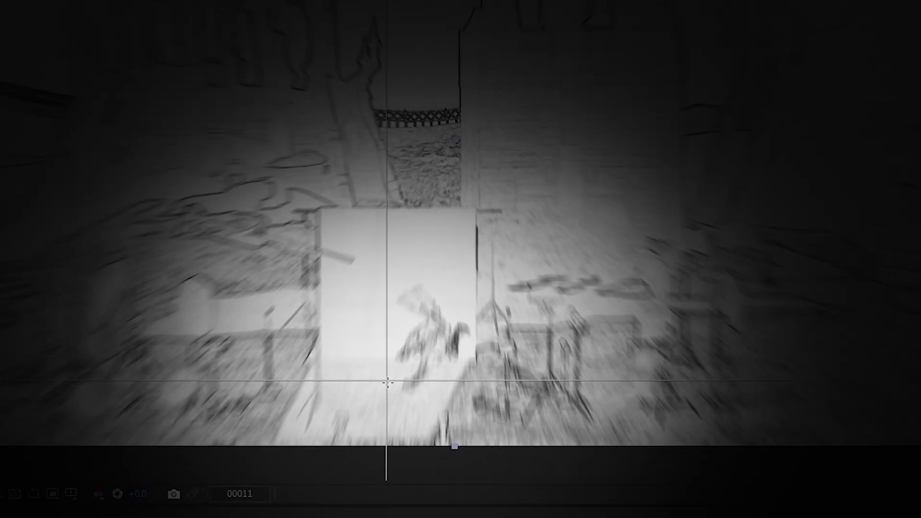
pyautogui.click(387, 382)
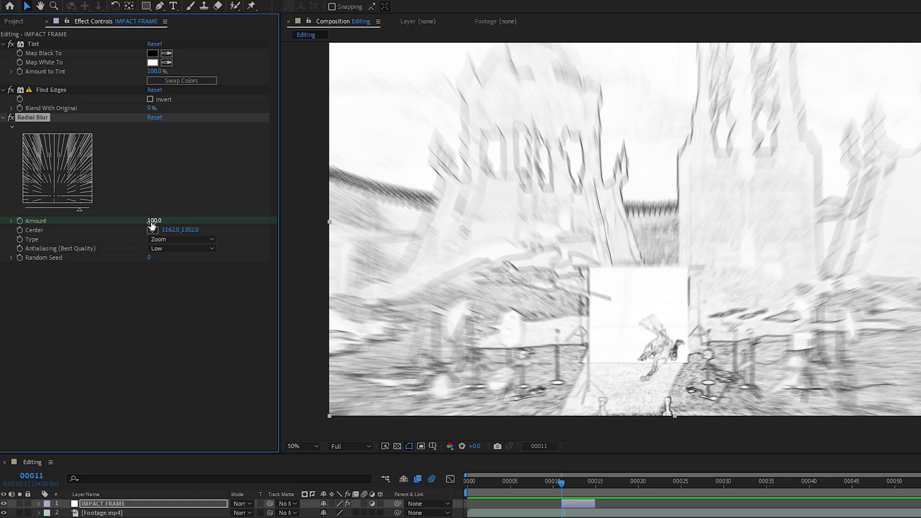
# - Set the Radial Blur amount to 50
pyautogui.click(152, 221)
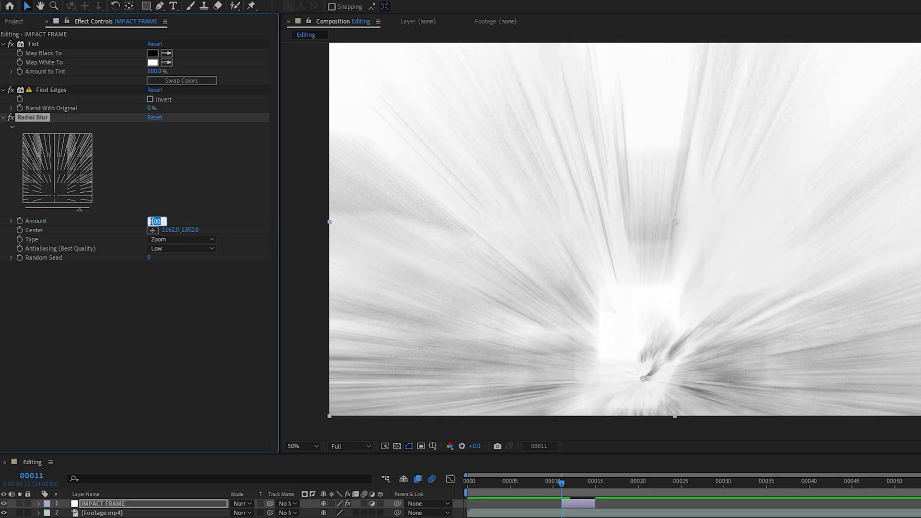
pyautogui.write('50')
pyautogui.press('Return')
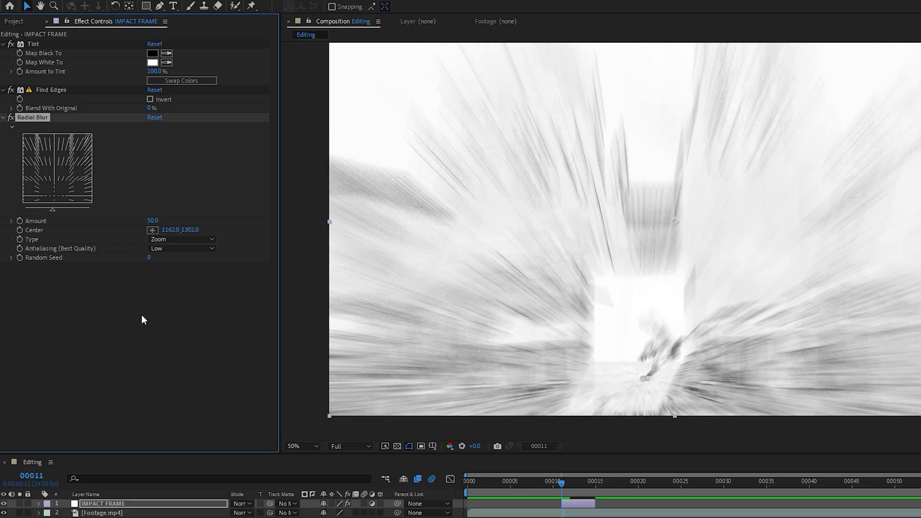
# - Apply CC Threshold to the IMPACT FRAME layer and raise its threshold to about 25559
pyautogui.write('cc thresho')
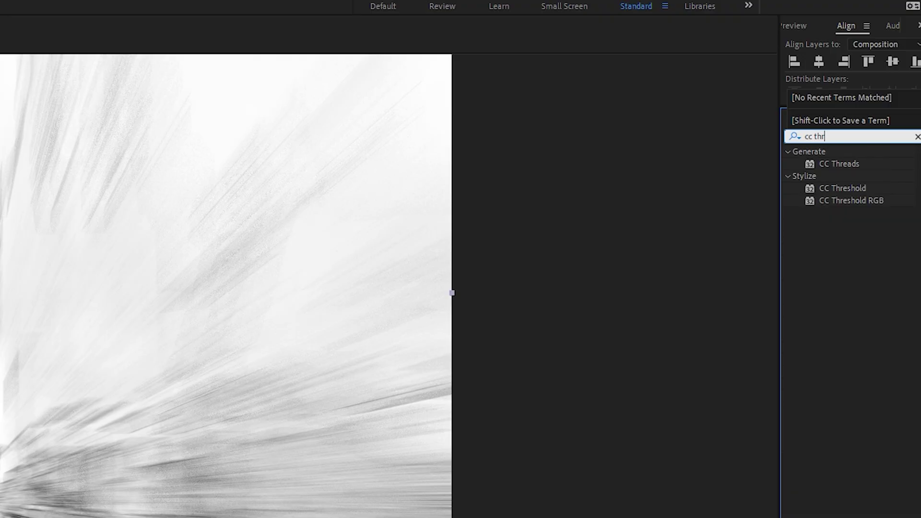
pyautogui.doubleClick(858, 163)
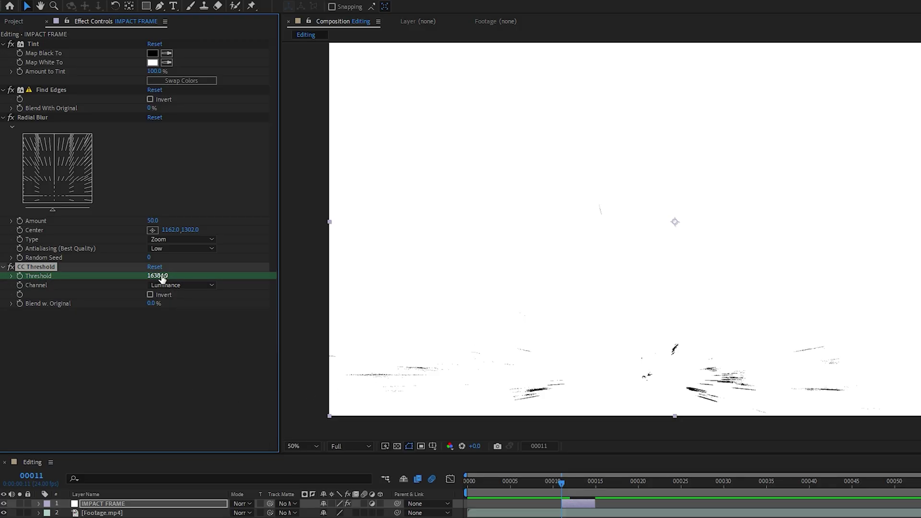
pyautogui.moveTo(178, 279); pyautogui.dragTo(180, 280)
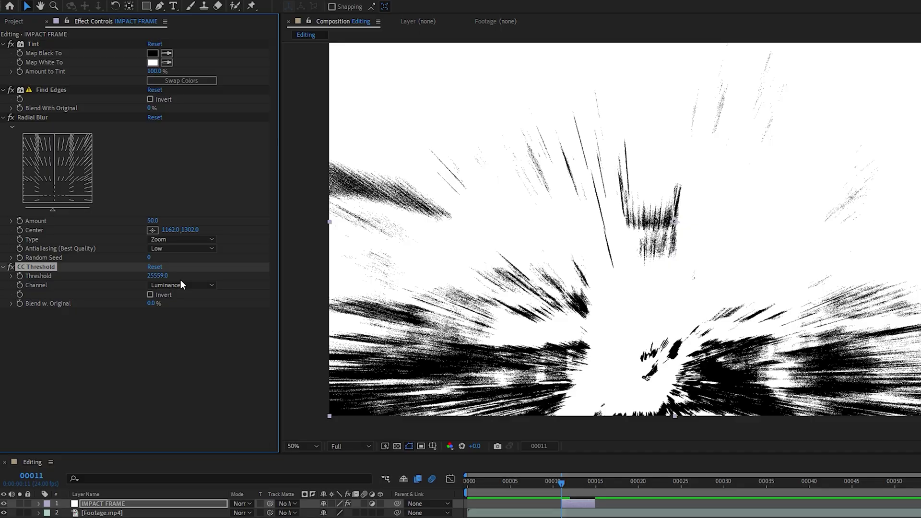
# - Compare the image with CC Threshold off and on, and try higher and lower threshold values down to about 12451
pyautogui.click(30, 270)
pyautogui.click(12, 268)
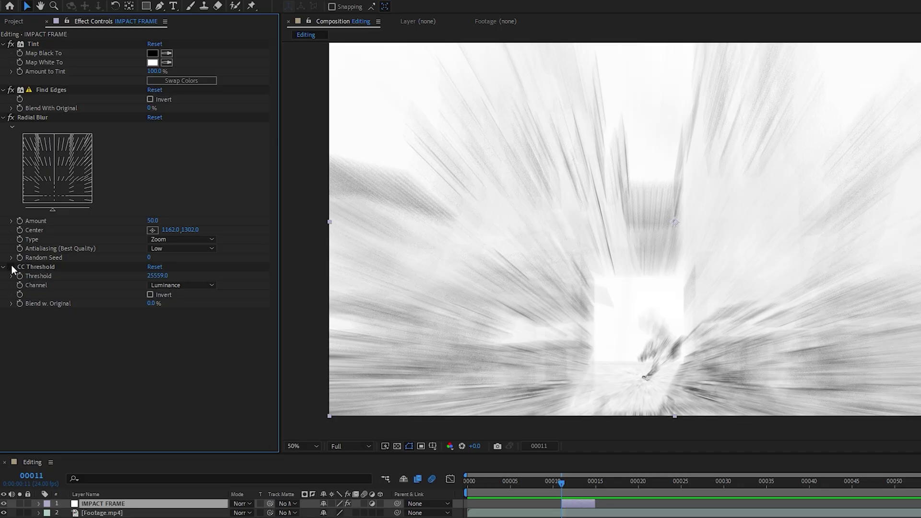
pyautogui.click(12, 267)
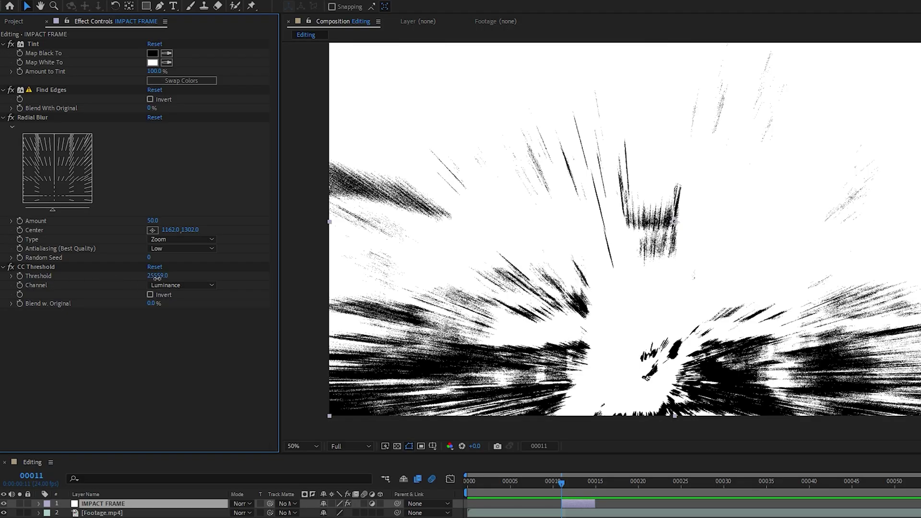
pyautogui.moveTo(158, 278); pyautogui.dragTo(165, 283)
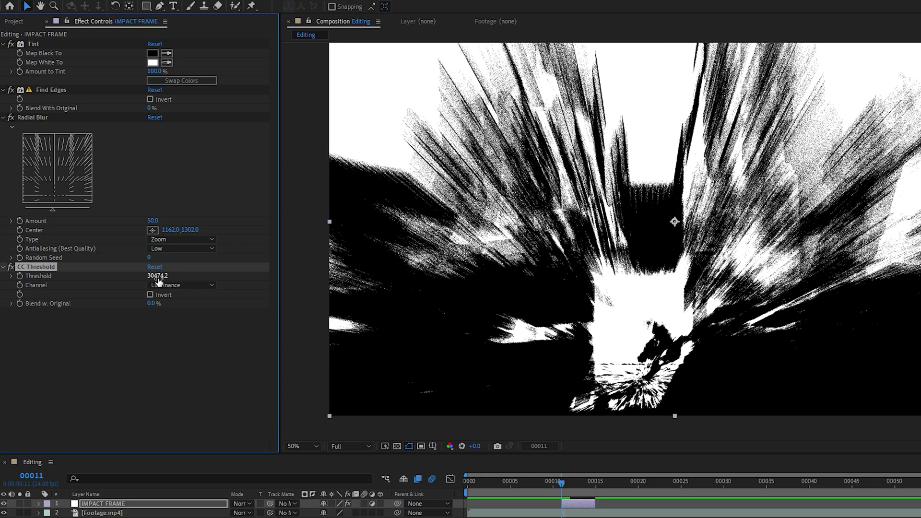
pyautogui.moveTo(146, 278); pyautogui.dragTo(131, 282)
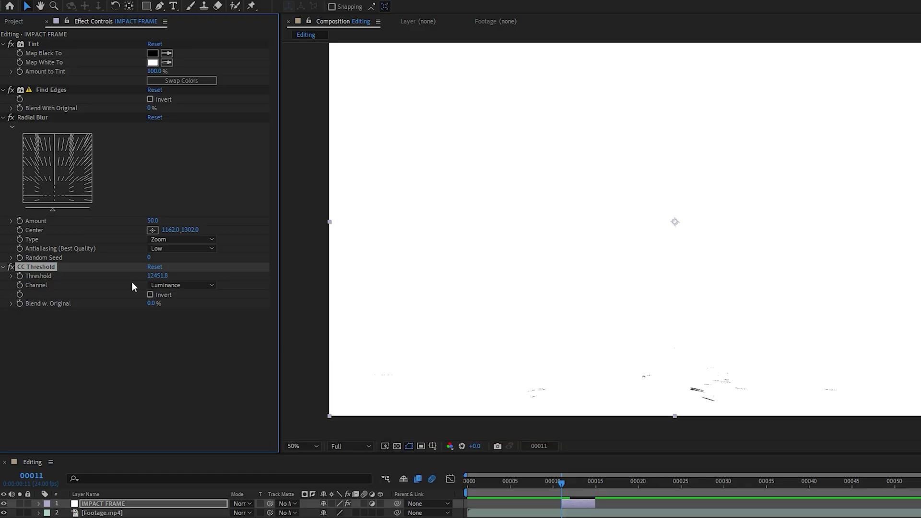
# - Split the IMPACT FRAME layer at frame 12 and invert CC Threshold on the second part
pyautogui.press('pagedown')
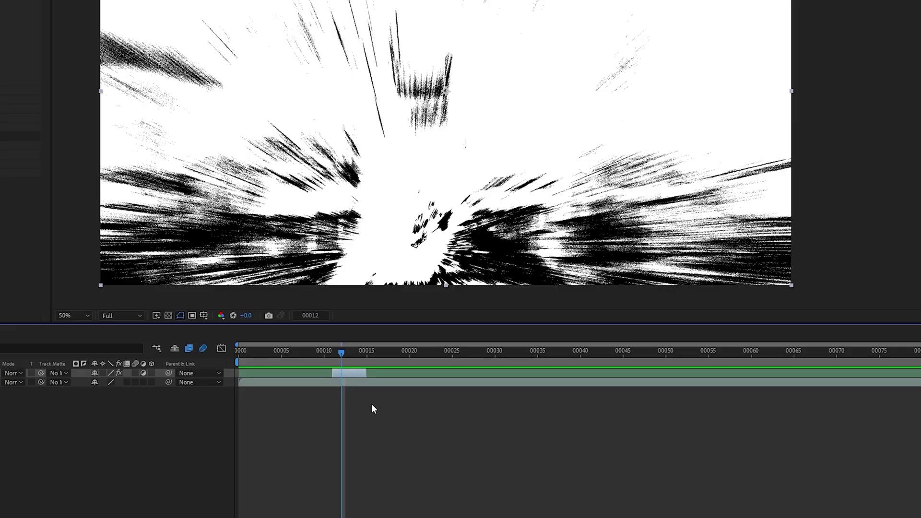
pyautogui.hotkey('ctrl', 'shift', 'd')
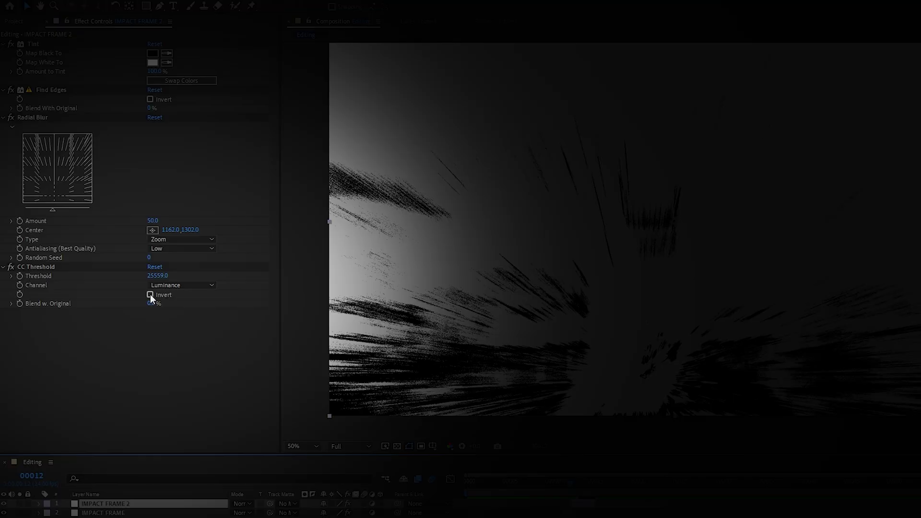
pyautogui.click(150, 295)
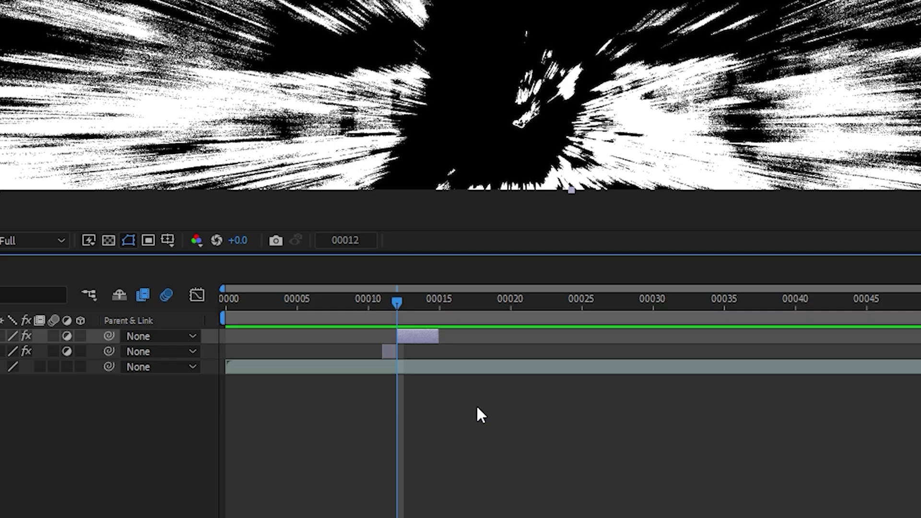
# - Split the IMPACT FRAME 2 layer at frame 14 and turn off the CC Threshold inversion on the last part
pyautogui.press('pagedown')
pyautogui.press('pagedown')
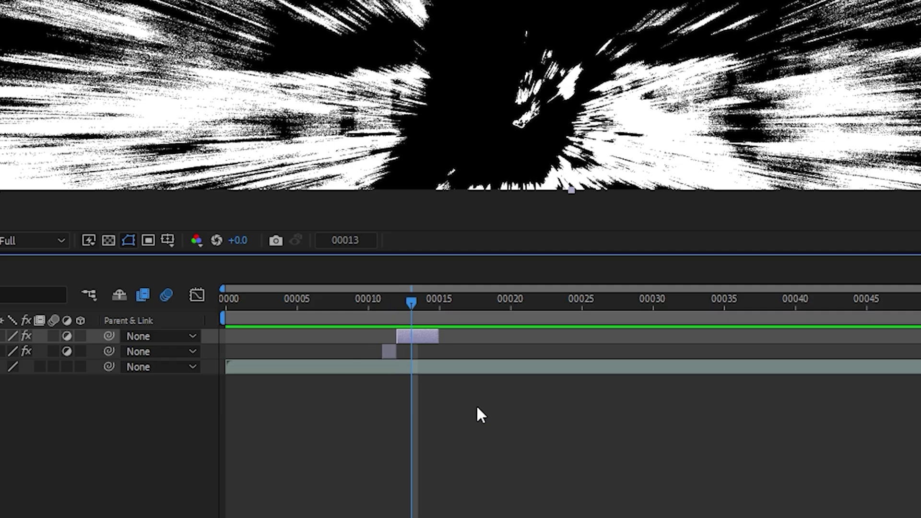
pyautogui.hotkey('ctrl', 'shift', 'd')
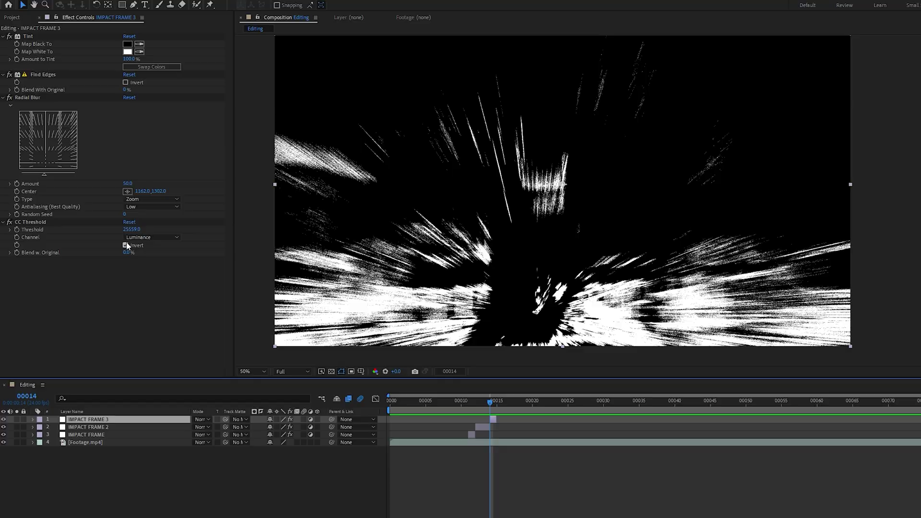
pyautogui.click(127, 246)
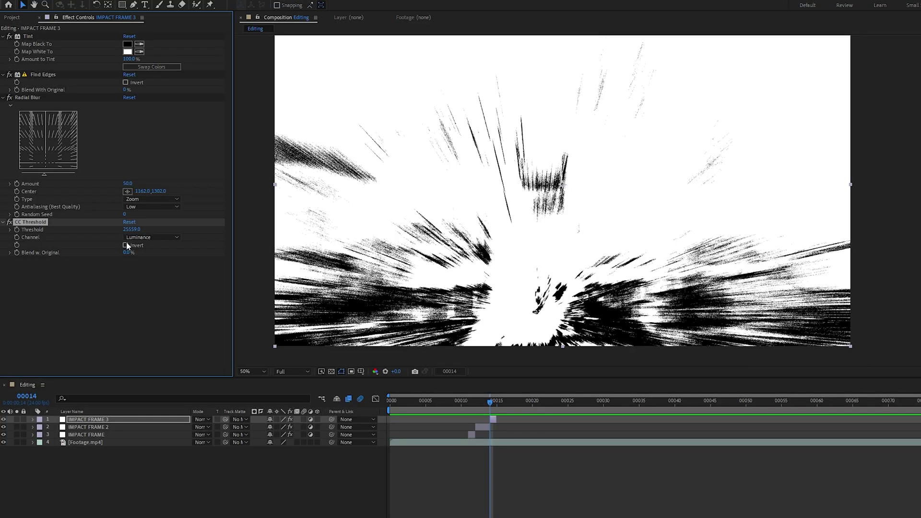
# - Play the composition from the first frame to preview the impact frames
pyautogui.press('Home')
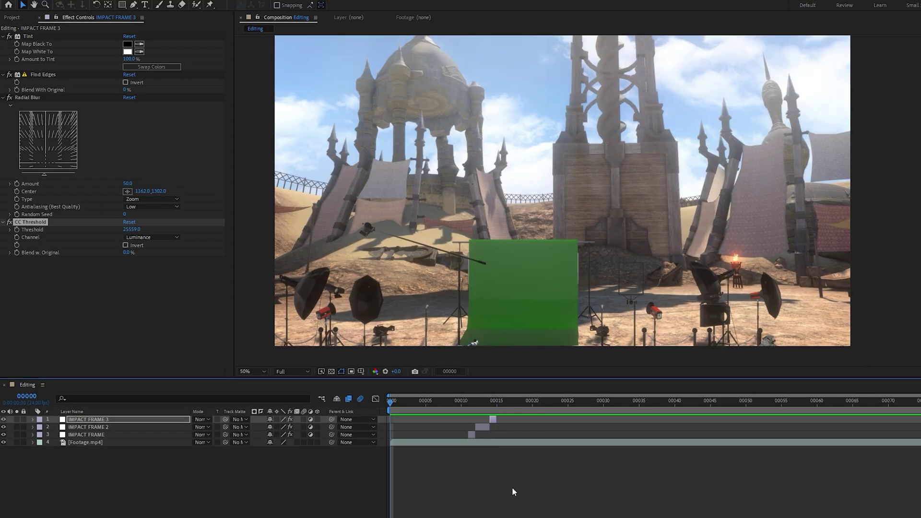
pyautogui.click(511, 488)
pyautogui.press('space')
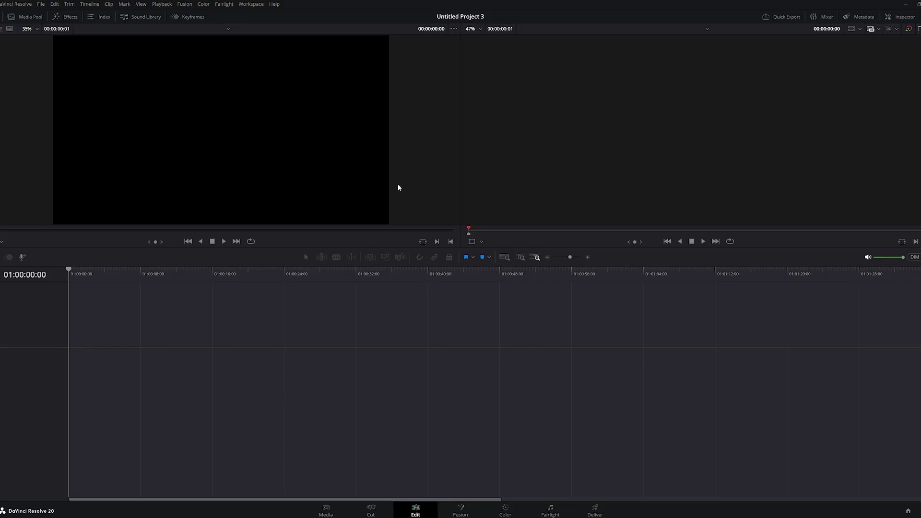
# - Switch to DaVinci Resolve and open the project settings
pyautogui.click(41, 4)
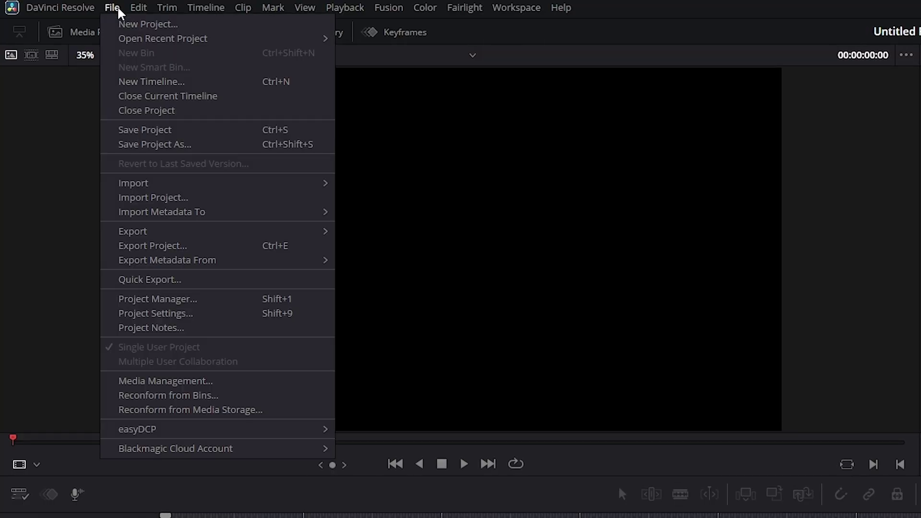
pyautogui.click(165, 313)
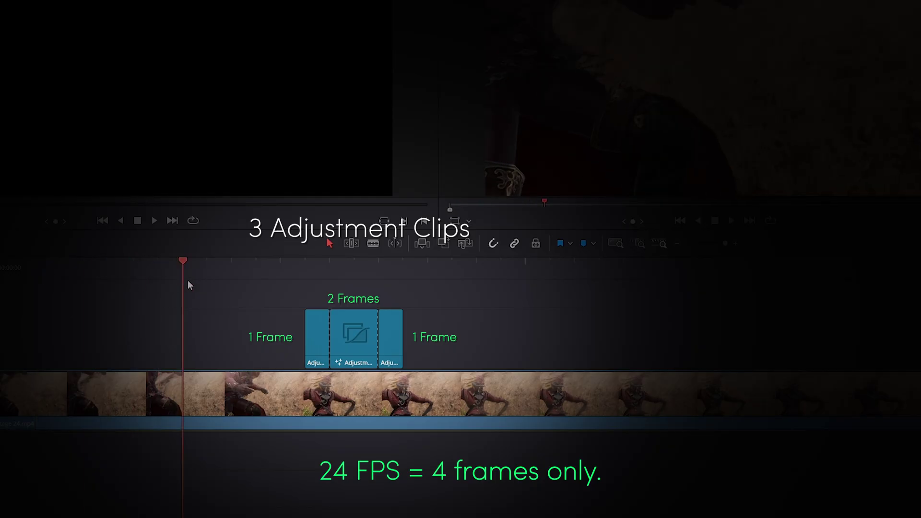
# - Scrub through the example timelines to examine how the short adjustment clips are arranged above the footage
pyautogui.moveTo(189, 281); pyautogui.dragTo(444, 287)
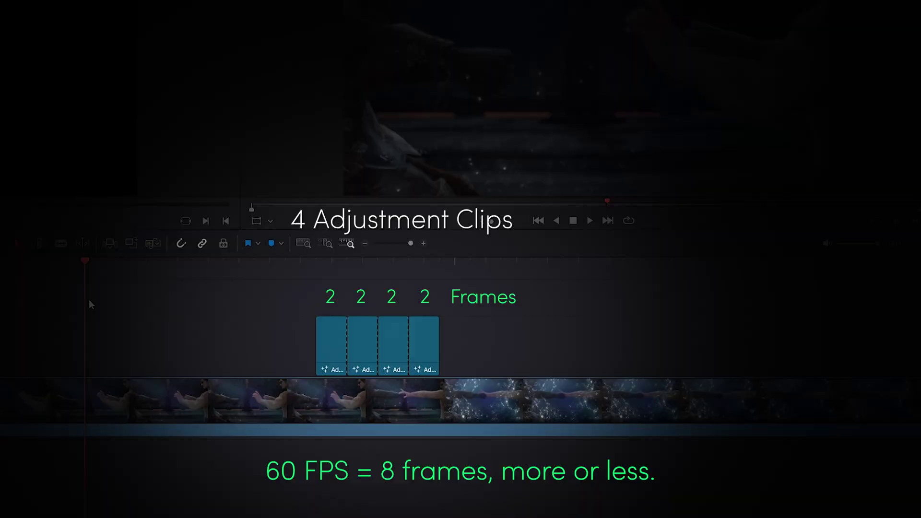
pyautogui.moveTo(263, 312); pyautogui.dragTo(505, 296)
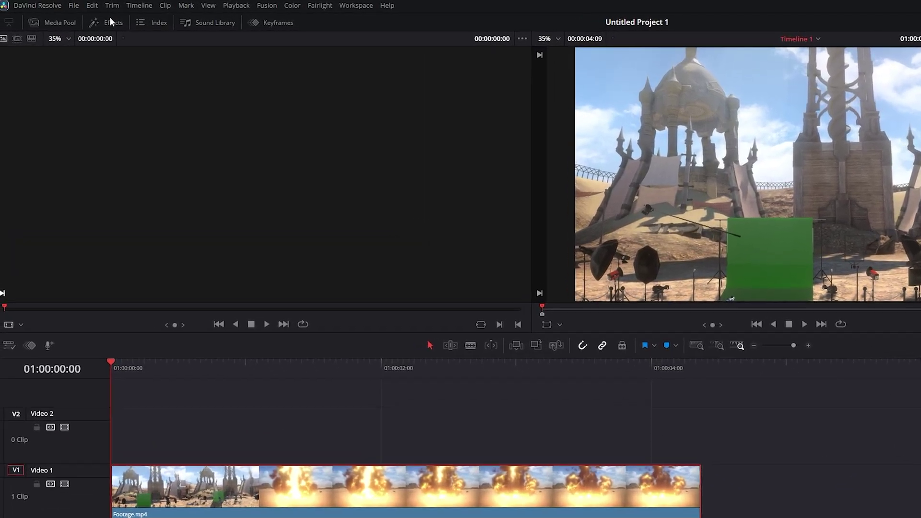
# - Place an Adjustment Clip on Video 2 above the footage and trim it to four frames starting at 01:00:00:11
pyautogui.click(69, 16)
pyautogui.moveTo(162, 85); pyautogui.dragTo(659, 431)
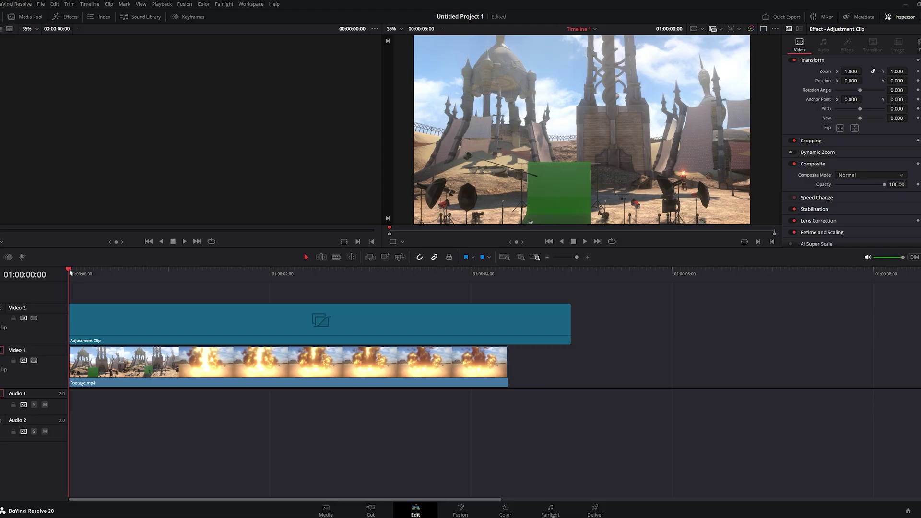
pyautogui.moveTo(296, 272); pyautogui.dragTo(321, 273)
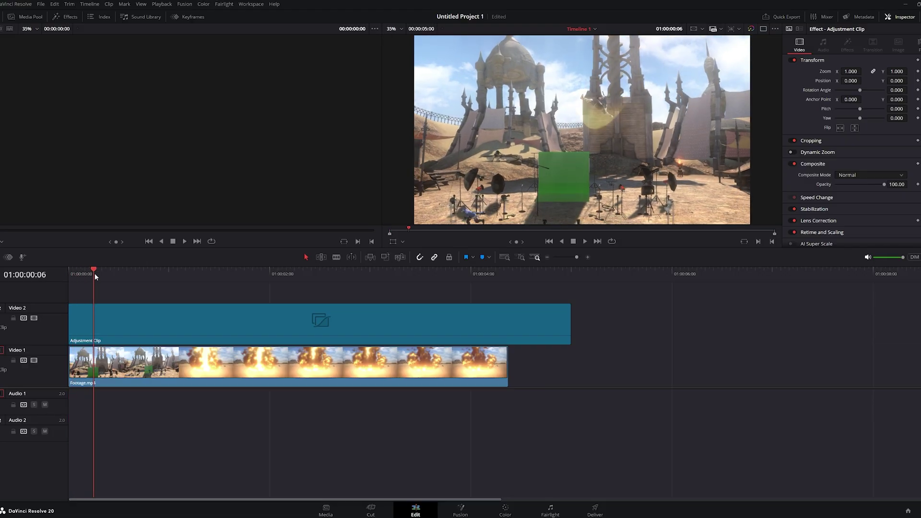
pyautogui.moveTo(94, 272); pyautogui.dragTo(115, 276)
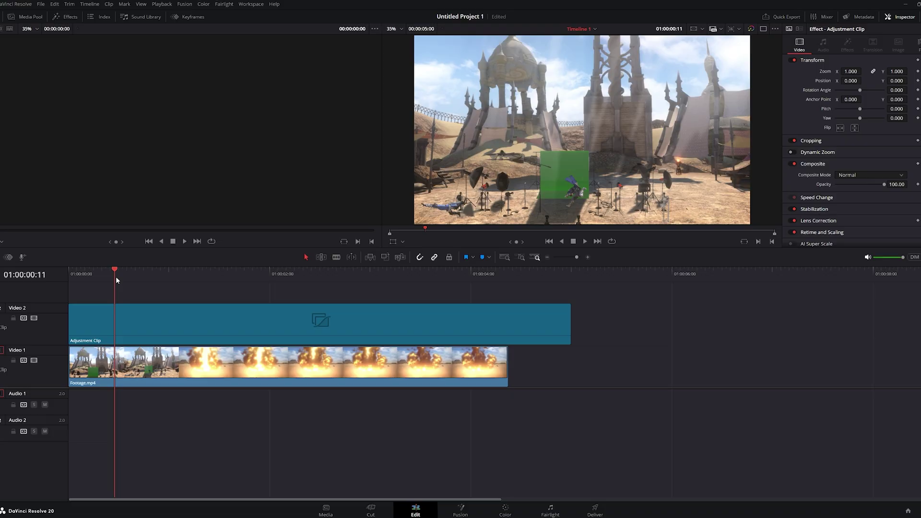
pyautogui.moveTo(70, 331); pyautogui.dragTo(120, 332)
pyautogui.moveTo(571, 330); pyautogui.dragTo(131, 331)
pyautogui.press('Down')
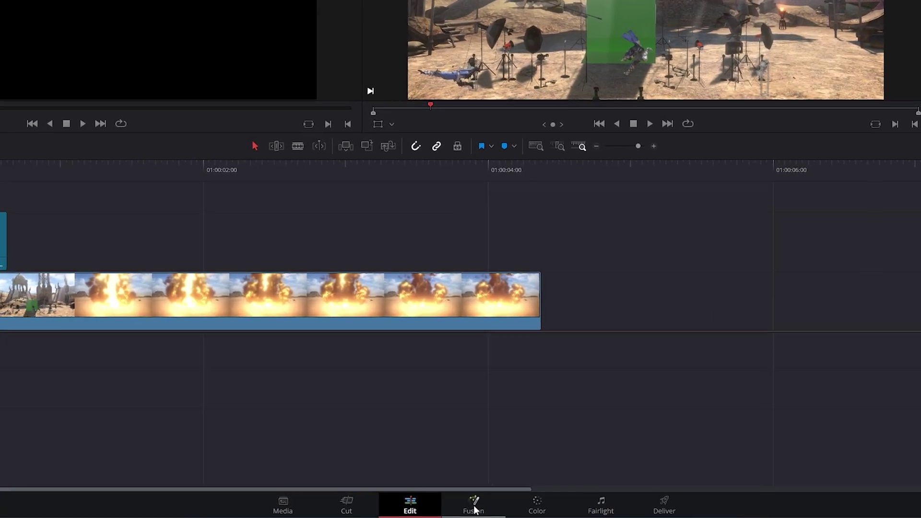
# - Open the adjustment clip in Fusion, insert a Color Corrector between MediaIn1 and MediaOut1, and set its saturation to 0
pyautogui.click(474, 509)
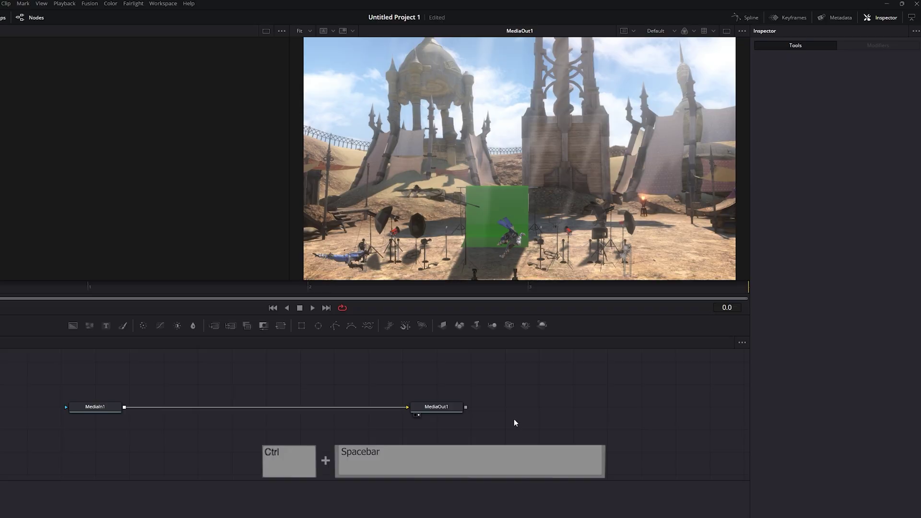
pyautogui.hotkey('ctrl', 'space')
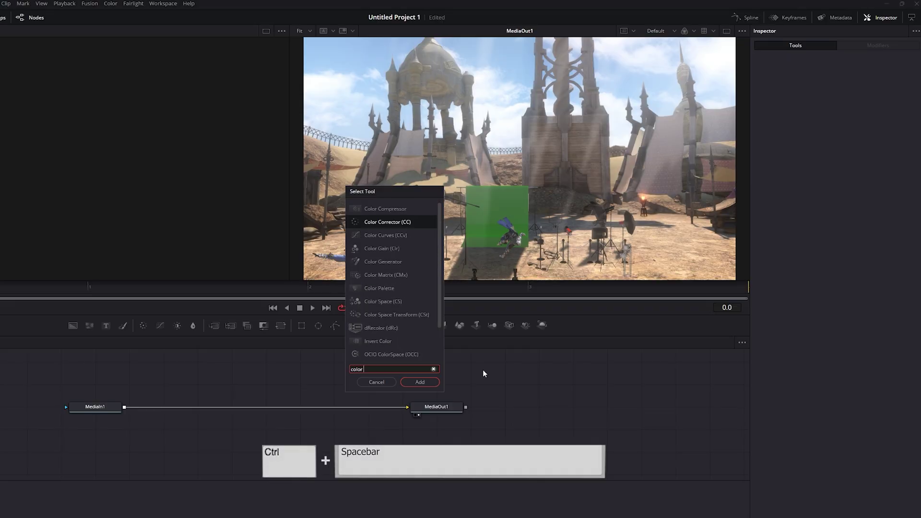
pyautogui.write('Color Corrector')
pyautogui.click(414, 382)
pyautogui.moveTo(354, 428); pyautogui.dragTo(268, 408)
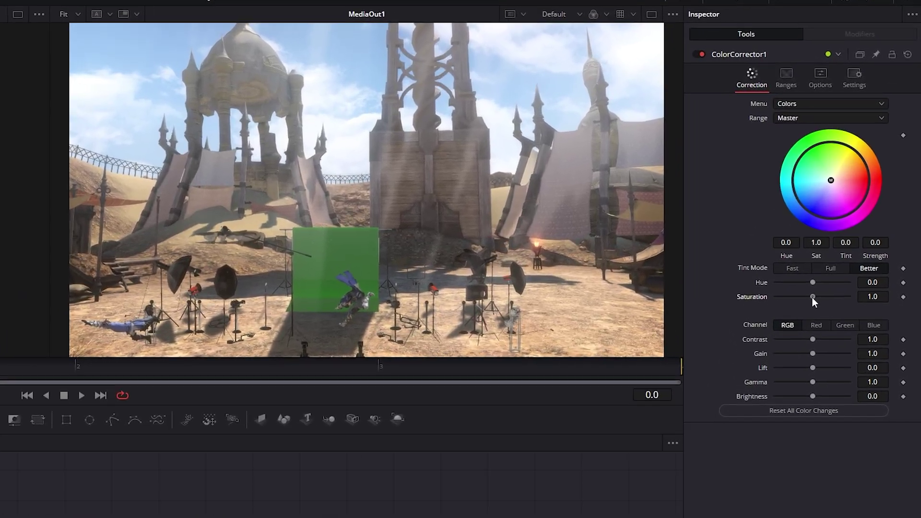
pyautogui.moveTo(843, 235); pyautogui.dragTo(825, 239)
pyautogui.moveTo(772, 325); pyautogui.dragTo(744, 328)
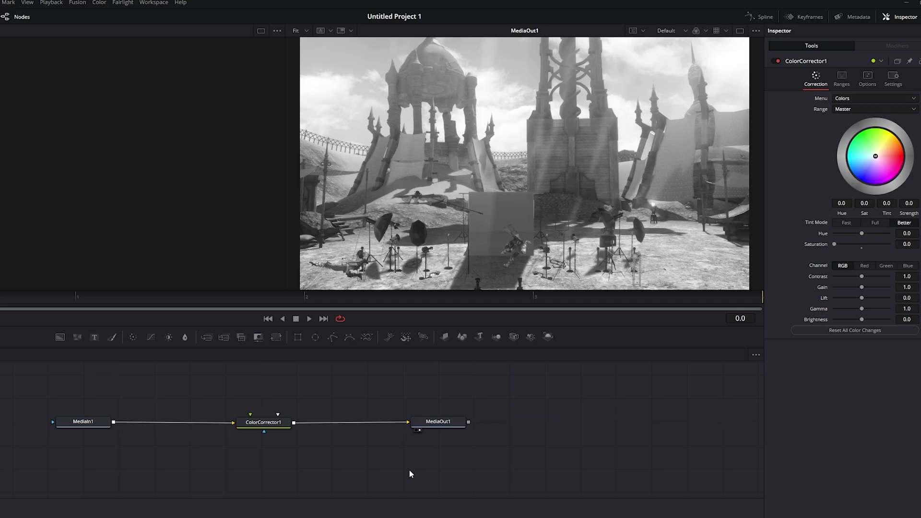
# - Insert an Edge Detect node after ColorCorrector1 and adjust its detection settings for thin, bright outlines
pyautogui.hotkey('shift', 'space')
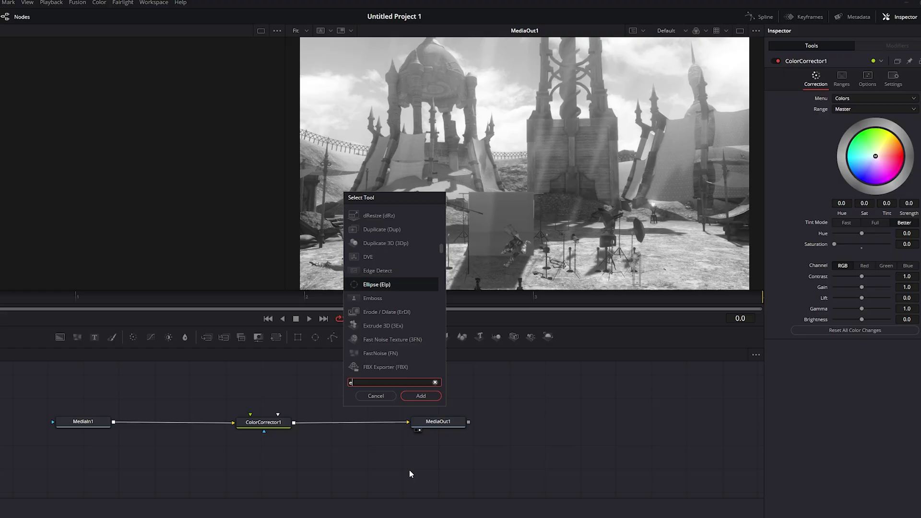
pyautogui.write('edg')
pyautogui.click(420, 395)
pyautogui.moveTo(411, 469); pyautogui.dragTo(354, 425)
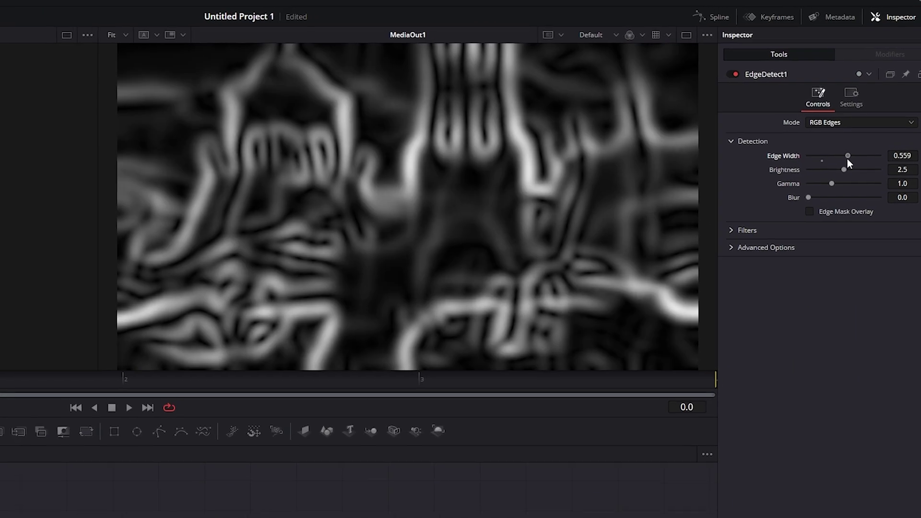
pyautogui.moveTo(847, 156); pyautogui.dragTo(852, 189)
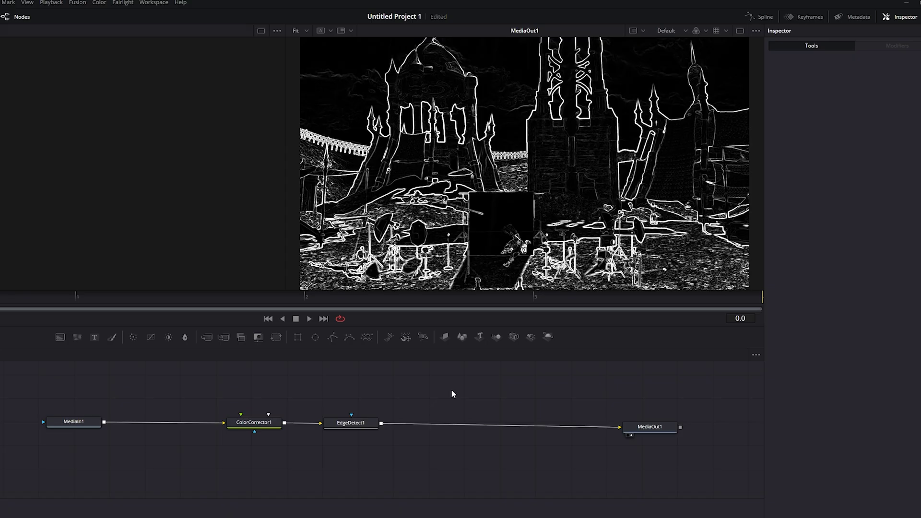
# - Add a Directional Blur node between EdgeDetect1 and MediaOut1
pyautogui.hotkey('shift', 'space')
pyautogui.write('Directional Blur')
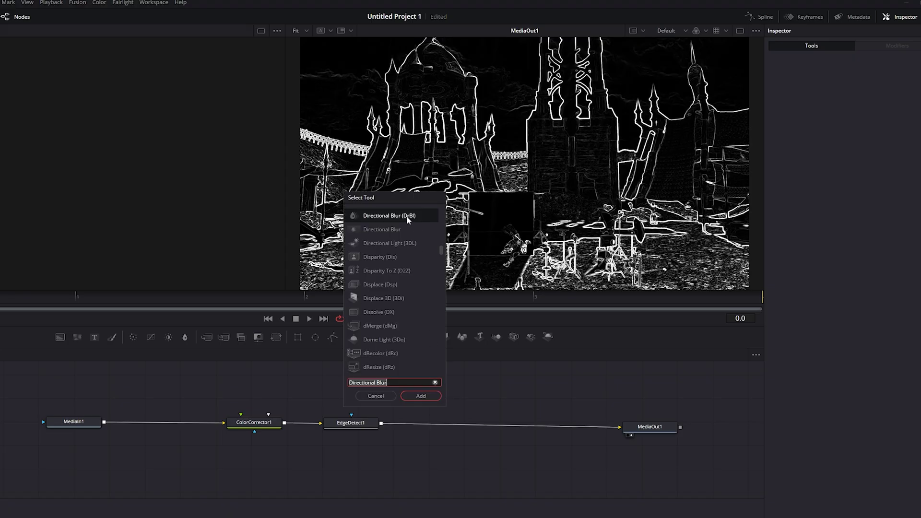
pyautogui.click(431, 396)
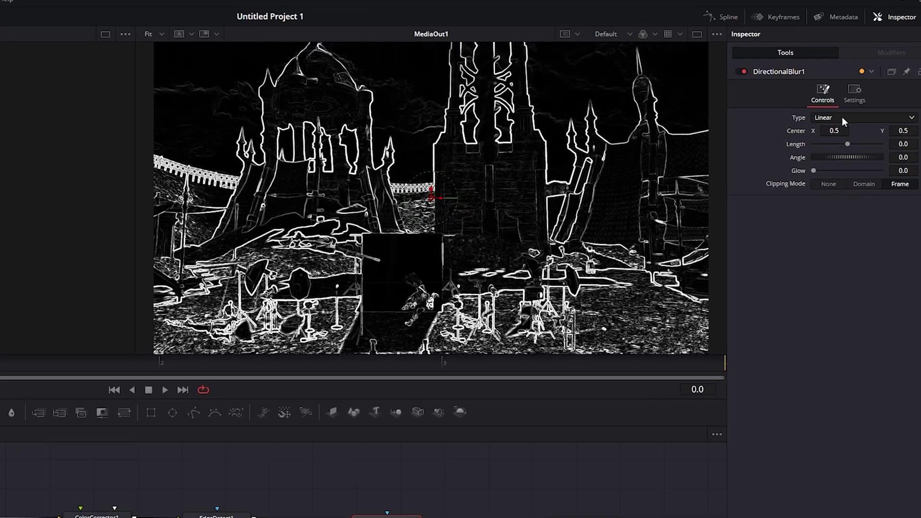
# - Set DirectionalBlur1 to Zoom with length 0.089 and glow 0.331, and centre it on the character before the green screen
pyautogui.click(858, 99)
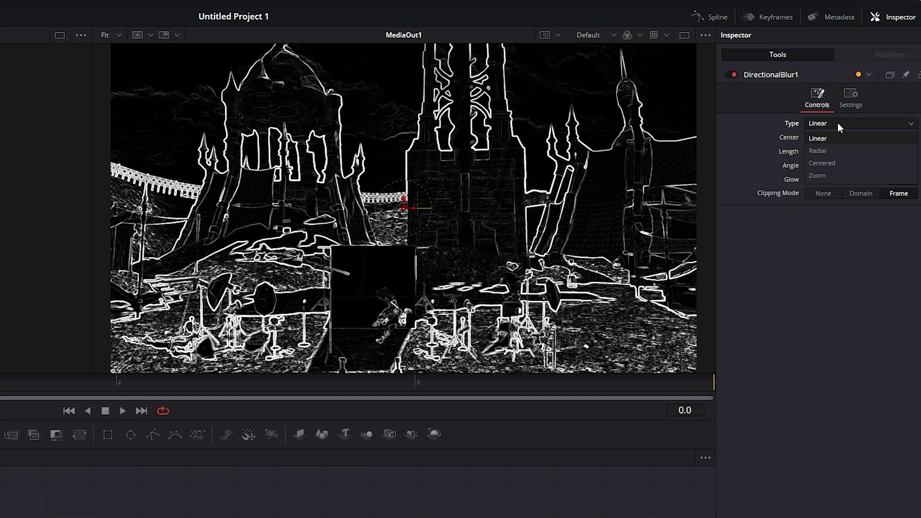
pyautogui.click(839, 176)
pyautogui.moveTo(807, 178); pyautogui.dragTo(830, 180)
pyautogui.click(870, 151)
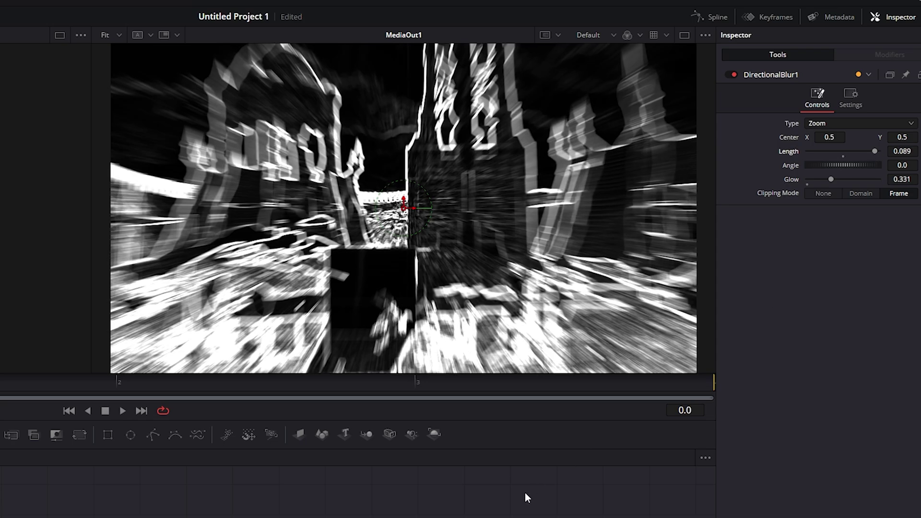
pyautogui.moveTo(404, 207); pyautogui.dragTo(379, 295)
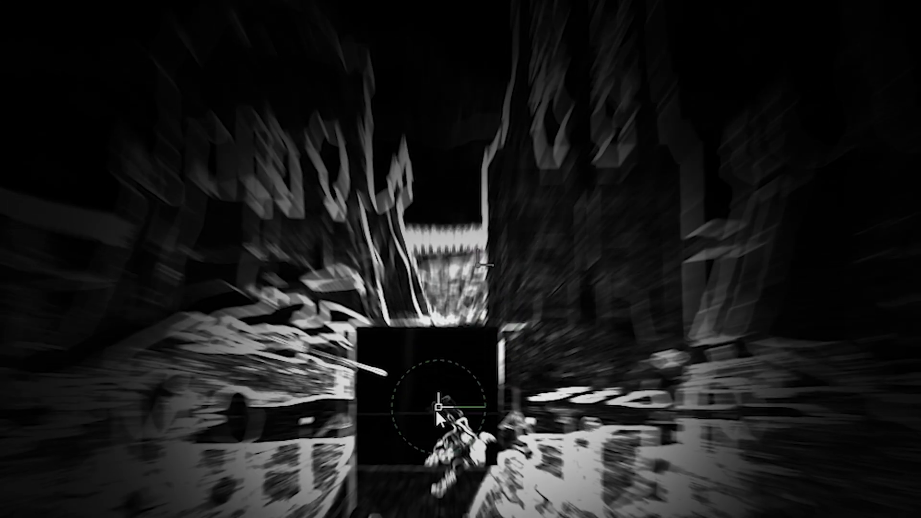
pyautogui.moveTo(436, 414); pyautogui.dragTo(434, 486)
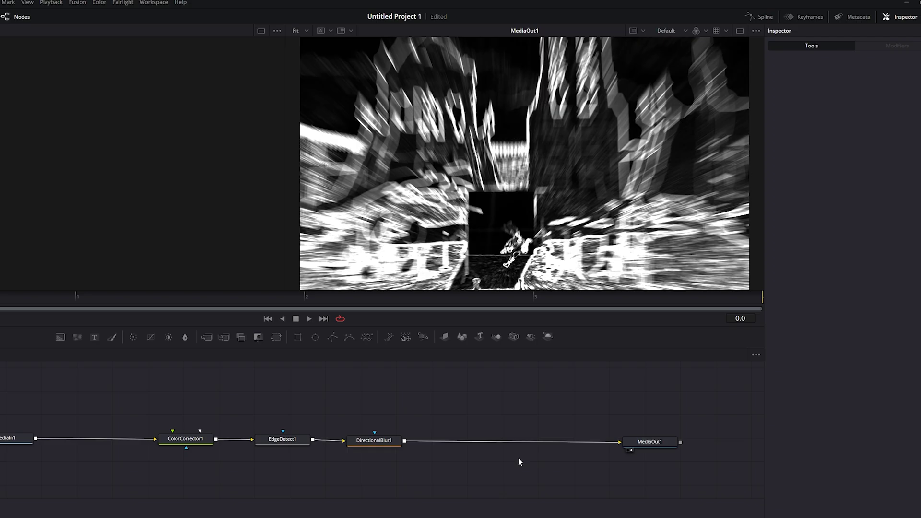
# - Insert a Grain node after DirectionalBlur1 and set its power to 20
pyautogui.hotkey('shift', 'space')
pyautogui.write('grain')
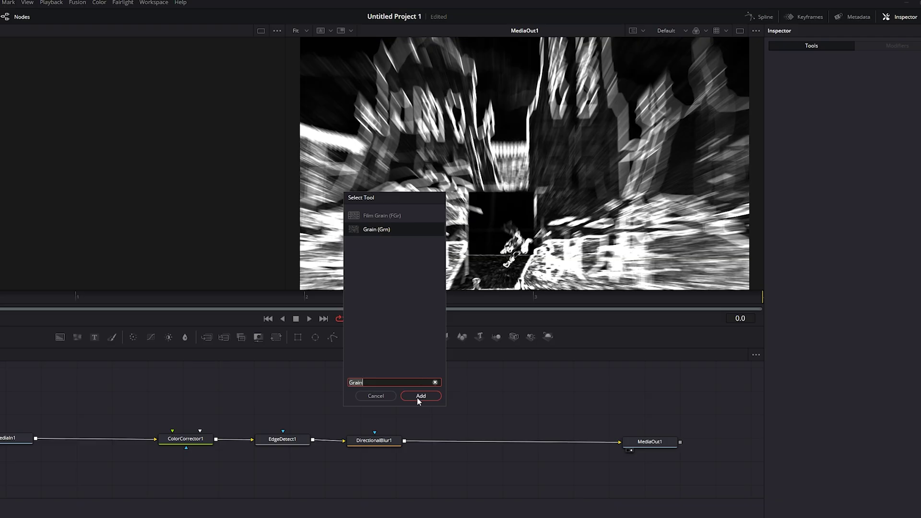
pyautogui.click(416, 396)
pyautogui.moveTo(511, 461); pyautogui.dragTo(508, 442)
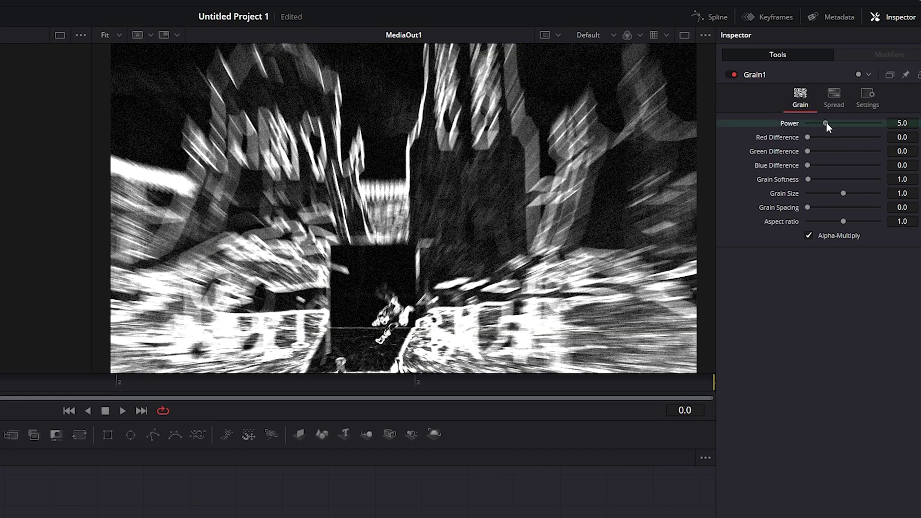
pyautogui.moveTo(848, 98); pyautogui.dragTo(904, 138)
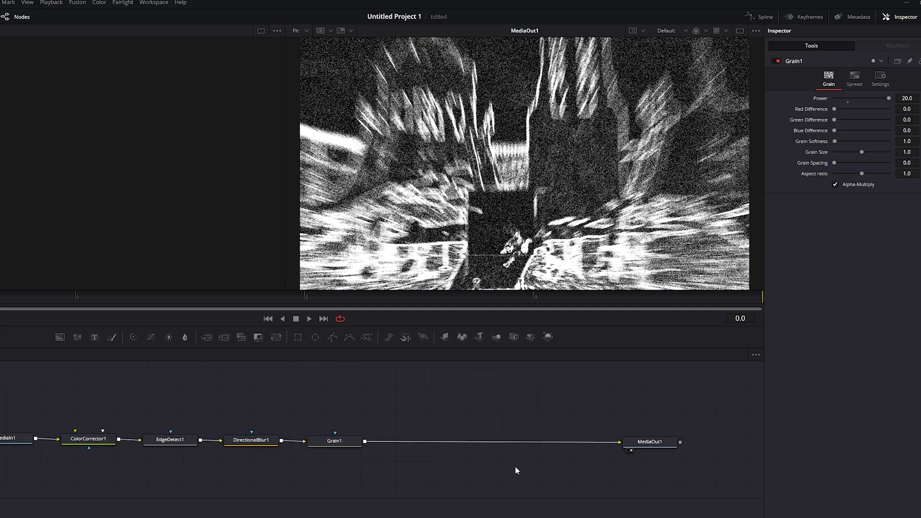
# - Add a Bitmap node after Grain1 and set its channel to Luminance
pyautogui.hotkey('shift', 'space')
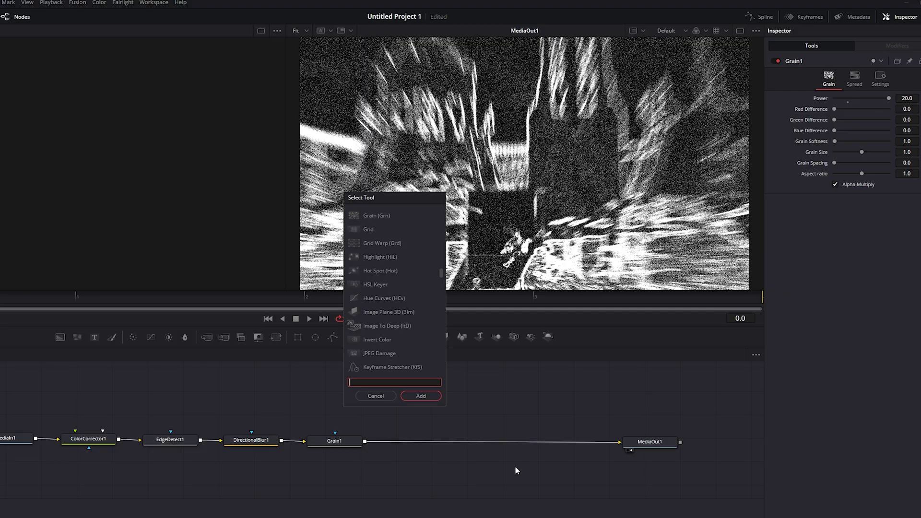
pyautogui.write('bitmap')
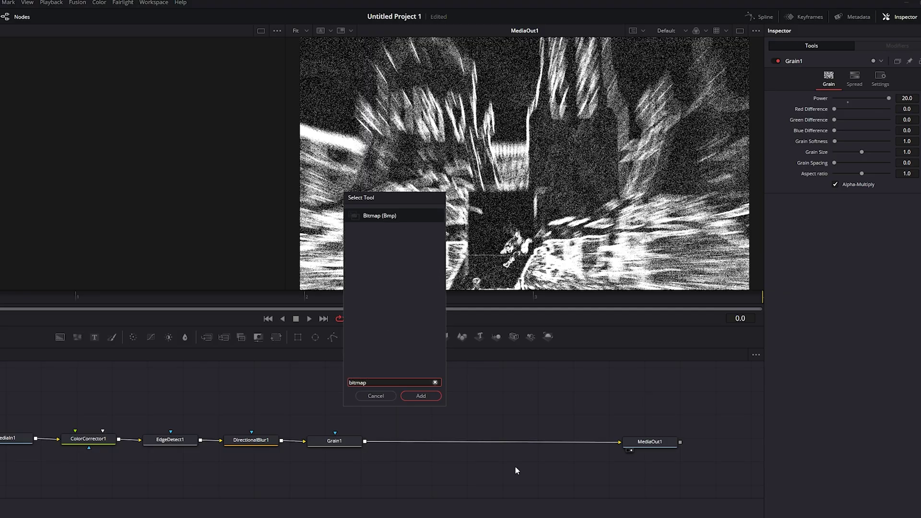
pyautogui.click(421, 396)
pyautogui.click(859, 174)
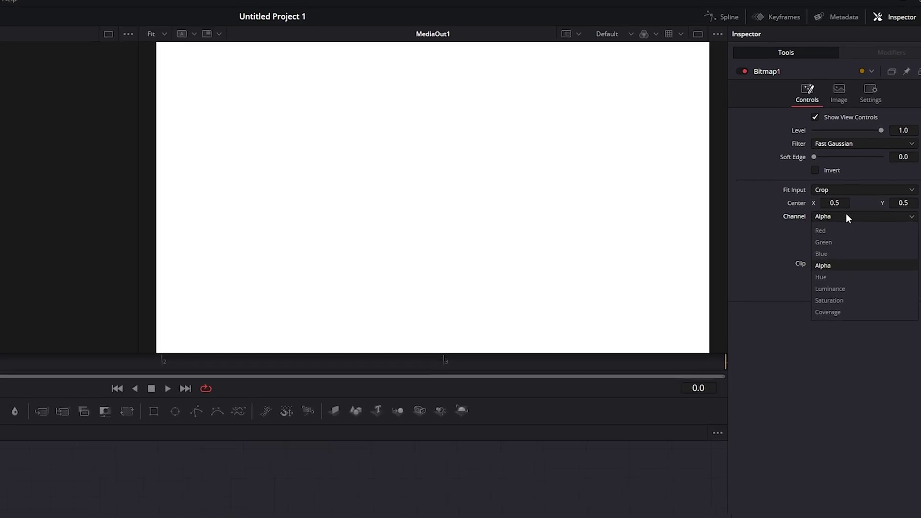
pyautogui.click(829, 289)
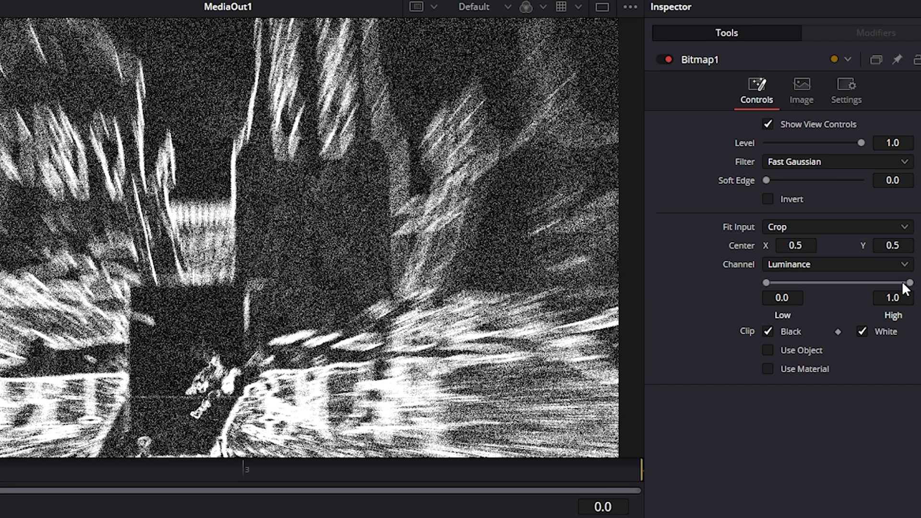
# - Raise Bitmap1's low threshold to 0.811 and invert the result
pyautogui.moveTo(909, 283)
pyautogui.mouseDown()
pyautogui.moveTo(769, 282)
pyautogui.moveTo(910, 282)
pyautogui.mouseUp()
pyautogui.moveTo(765, 282); pyautogui.dragTo(874, 282)
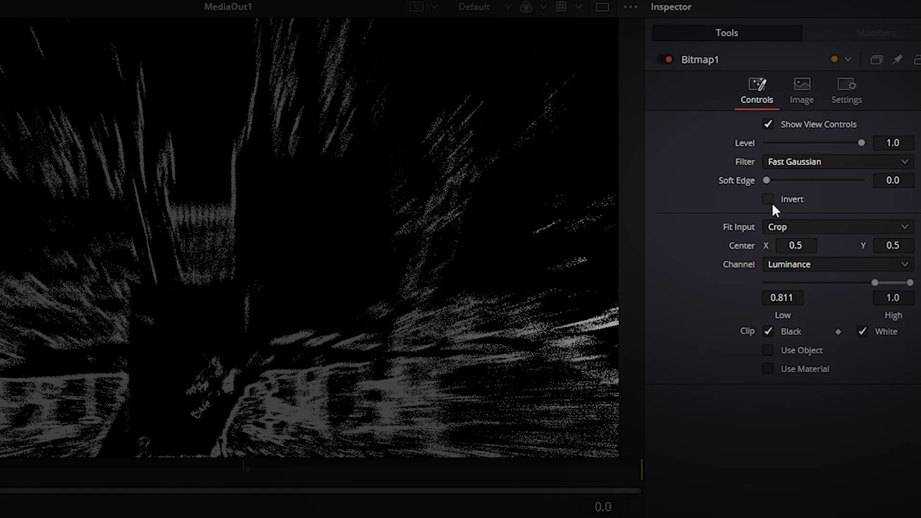
pyautogui.click(767, 199)
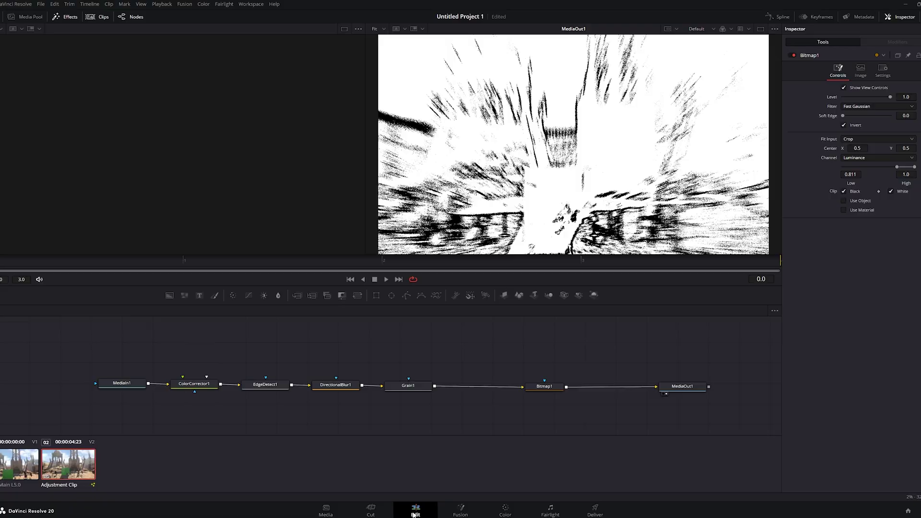
# - Return to the edit timeline and play from 01:00:00:06 to preview the impact frame
pyautogui.click(415, 510)
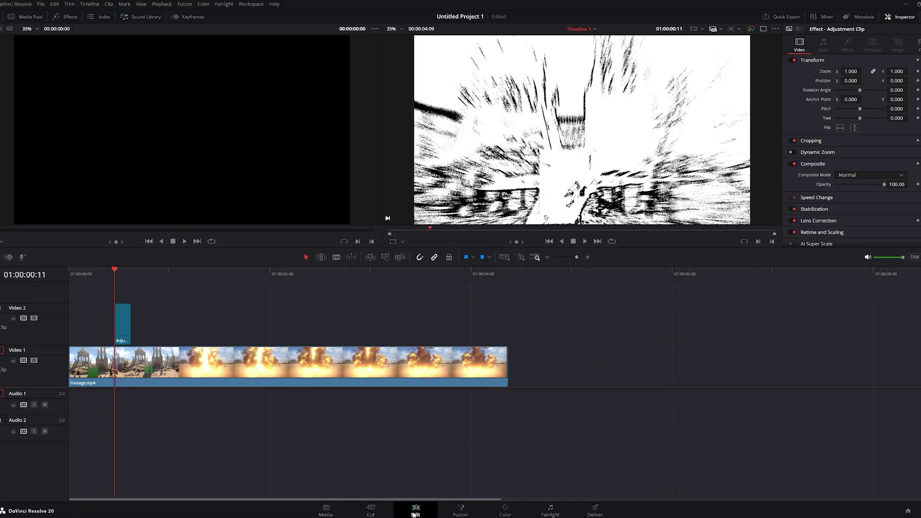
pyautogui.click(94, 278)
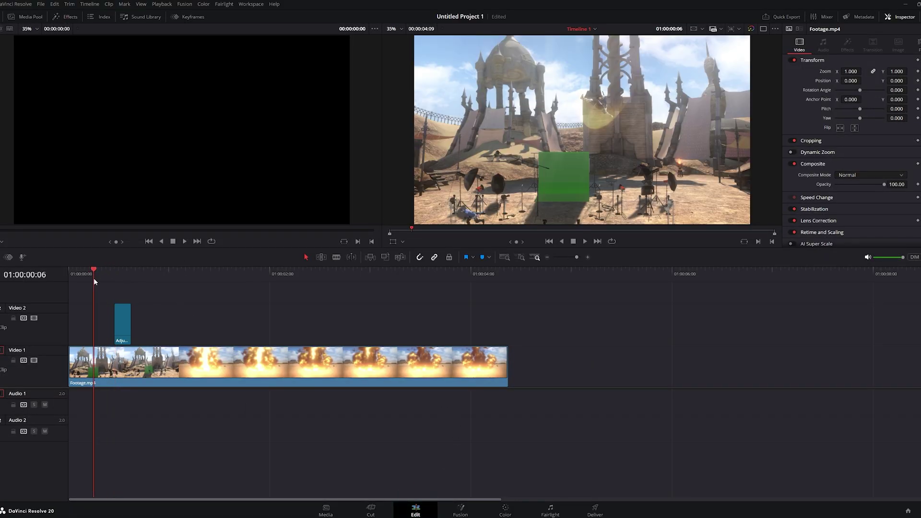
pyautogui.press('space')
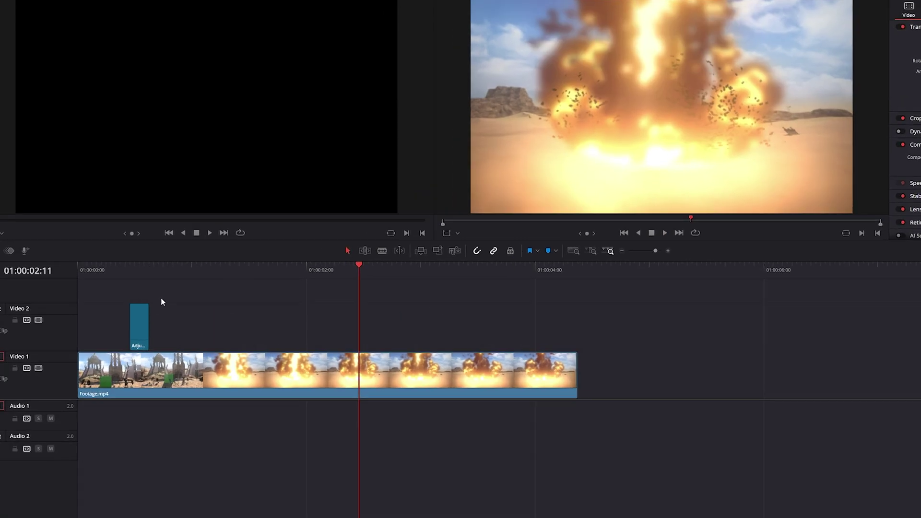
# - Split the adjustment clip on Video 2 at 01:00:00:12
pyautogui.click(120, 275)
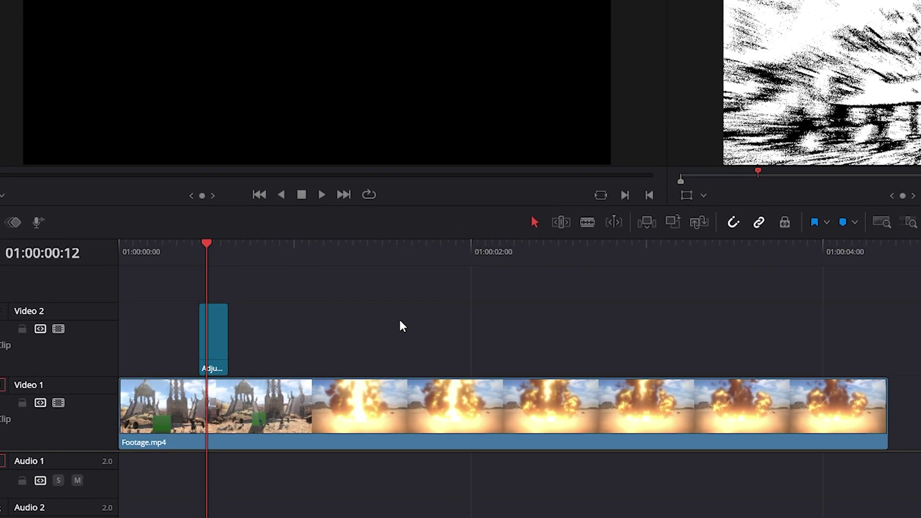
pyautogui.press('b')
pyautogui.click(215, 358)
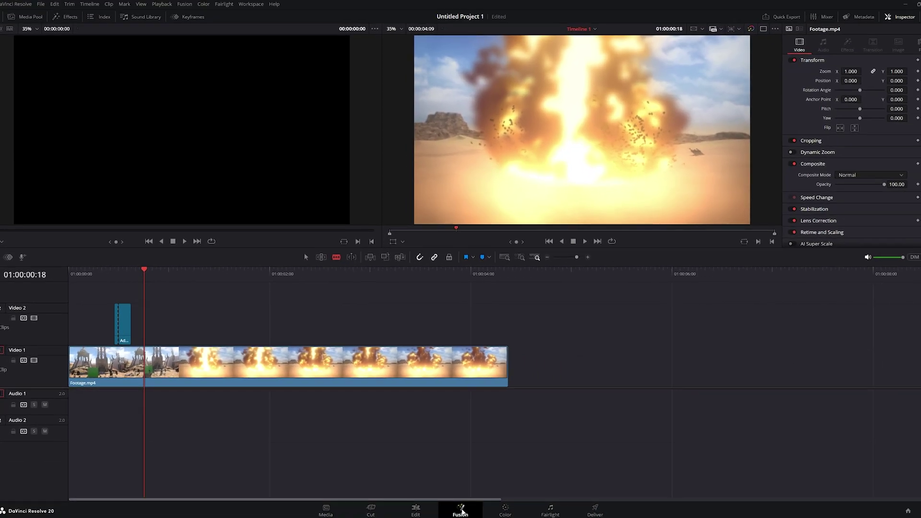
# - Open the second adjustment clip in Fusion and turn off Invert on its Bitmap1 node
pyautogui.click(461, 509)
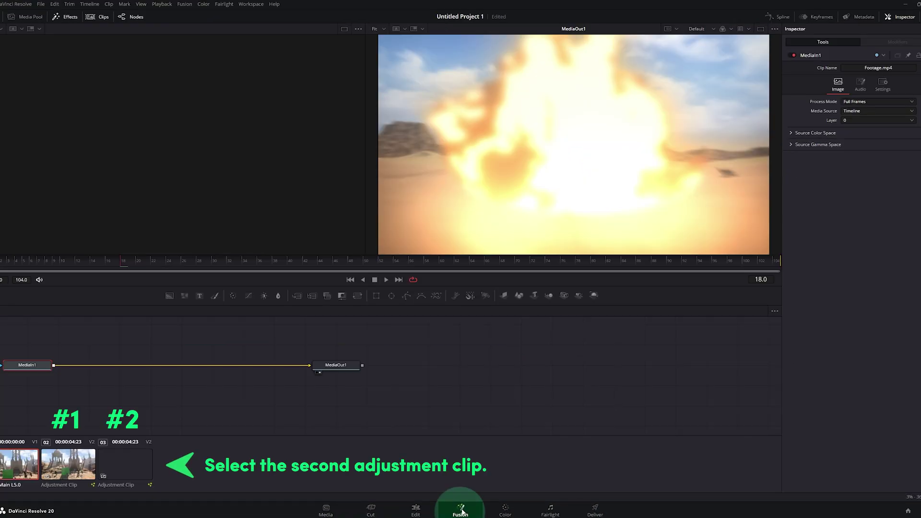
pyautogui.click(130, 465)
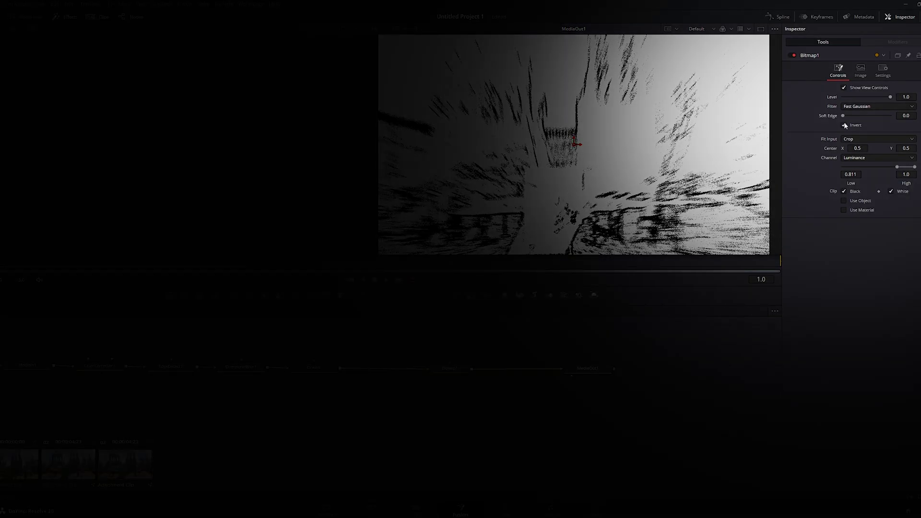
pyautogui.click(844, 124)
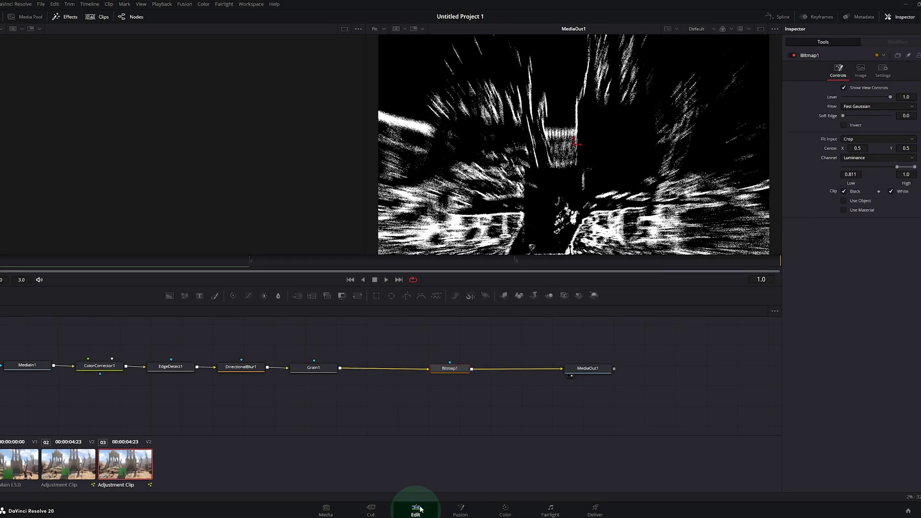
# - Split the second adjustment clip on Video 2 at 01:00:00:14 and enable Invert on Bitmap1 in the resulting third part
pyautogui.click(415, 510)
pyautogui.scroll(3, 303, 337)
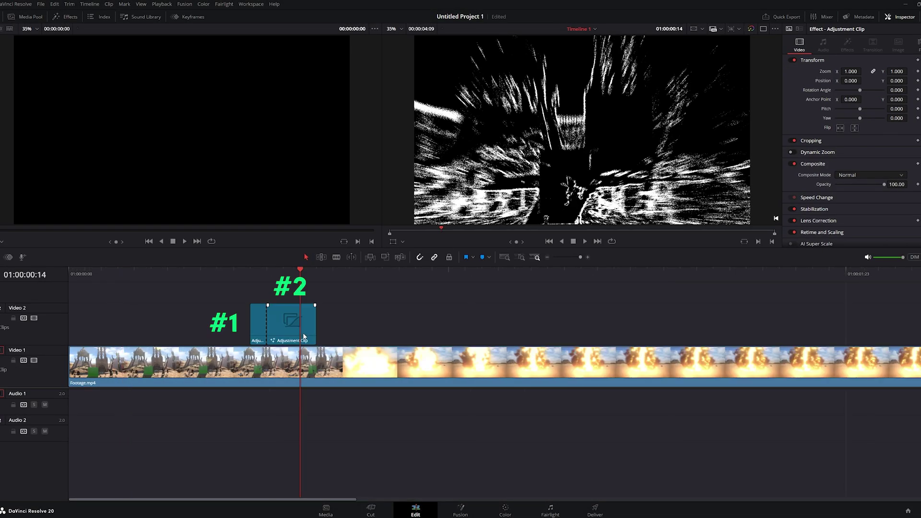
pyautogui.click(463, 509)
pyautogui.click(186, 468)
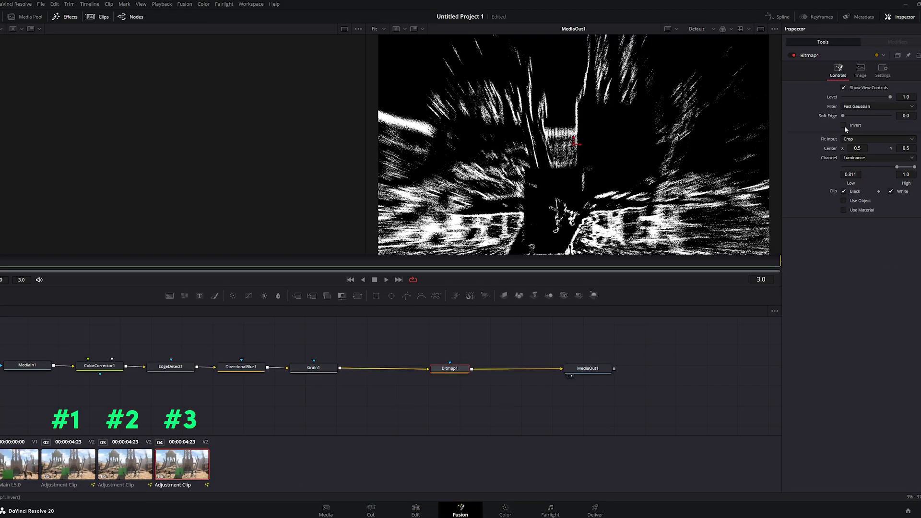
pyautogui.click(843, 125)
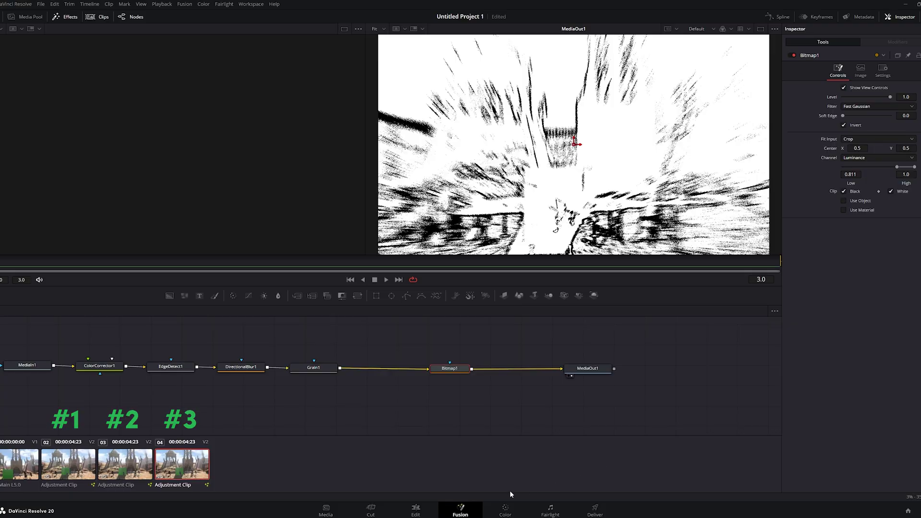
# - Return to the edit timeline and play back the three alternating impact frames
pyautogui.click(415, 510)
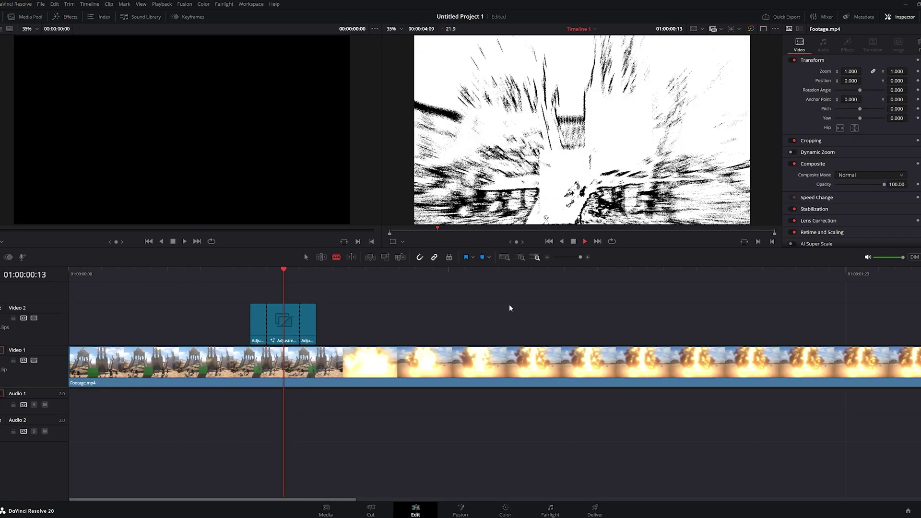
pyautogui.press('space')
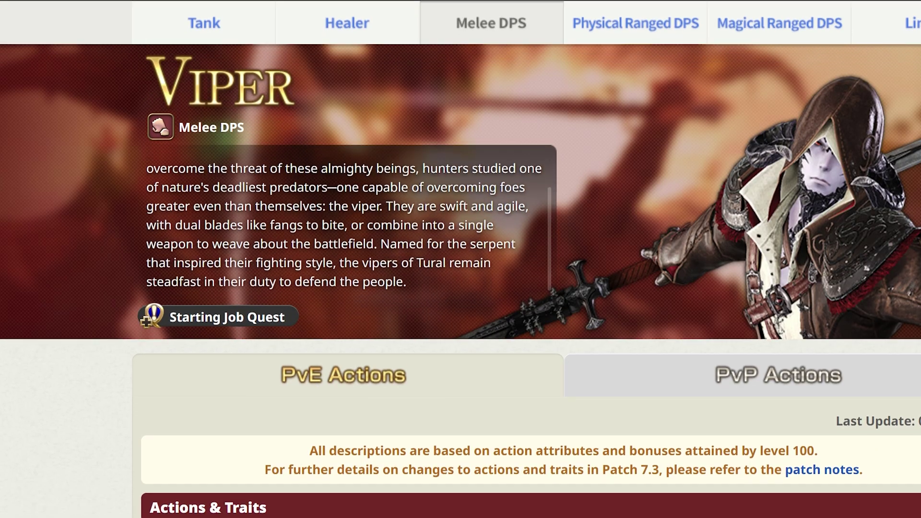
pyautogui.scroll(-7, 460, 288)
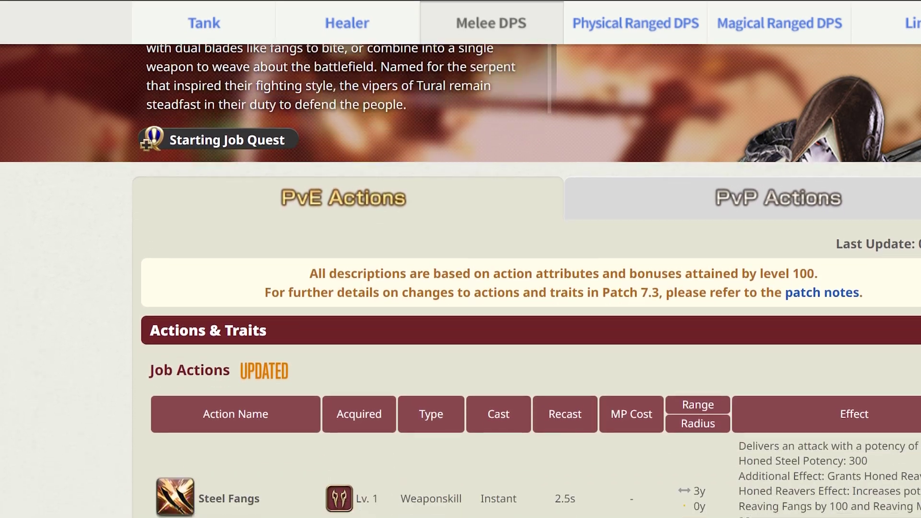
pyautogui.scroll(-2, 460, 287)
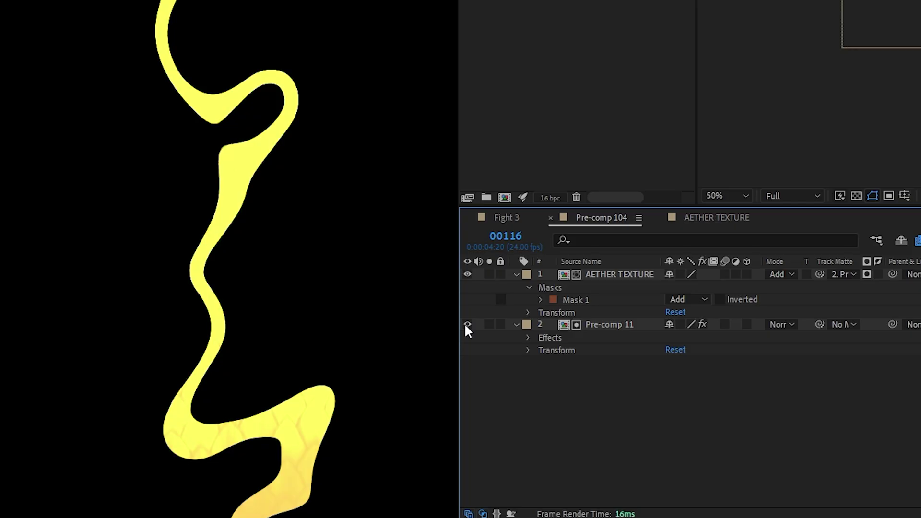
# - Switch to After Effects, hide the Pre-comp 11 layer in Pre-comp 104, and select the AETHER TEXTURE layer
pyautogui.click(467, 325)
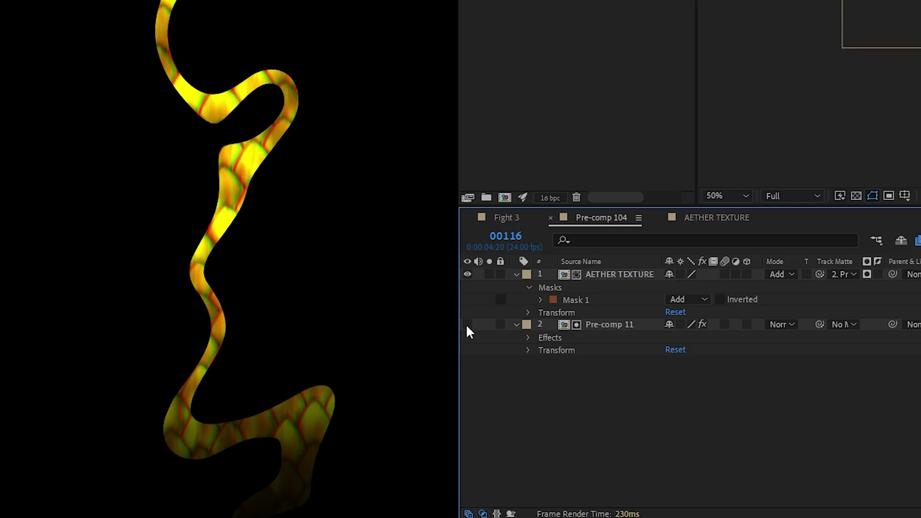
pyautogui.hotkey('ctrl', 'z')
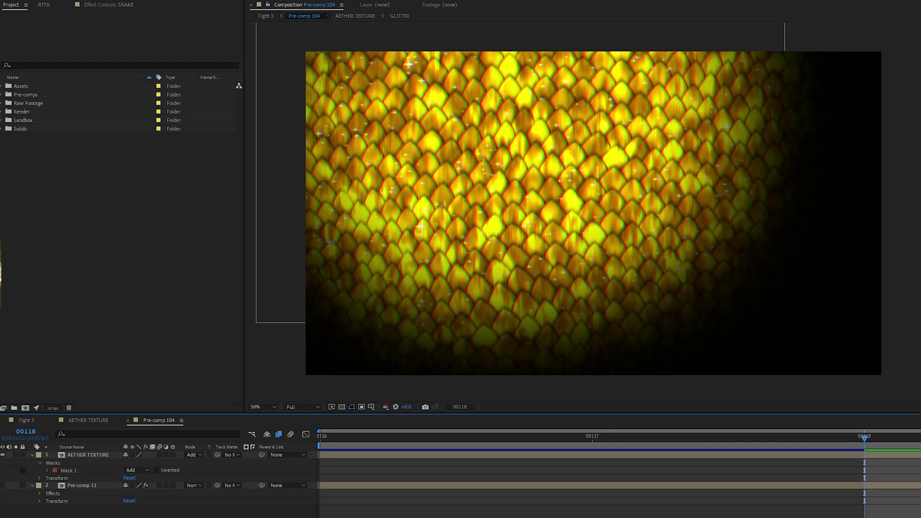
pyautogui.click(85, 454)
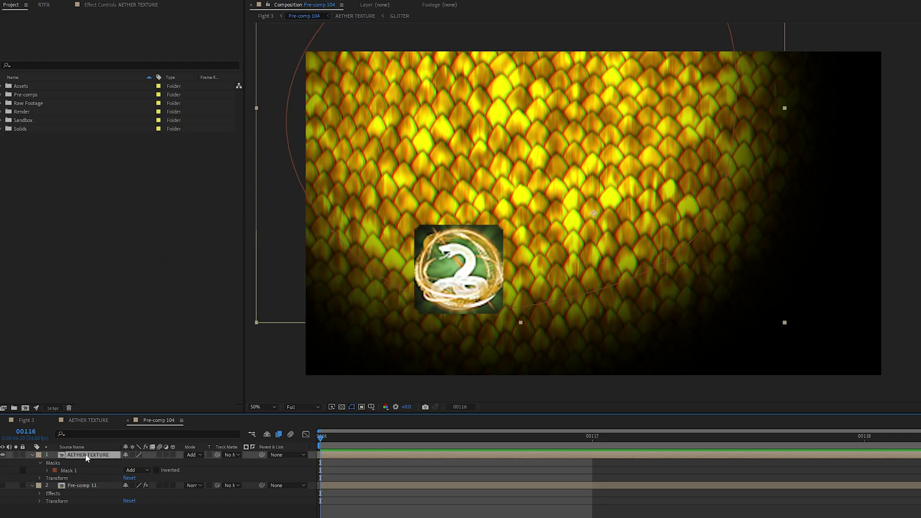